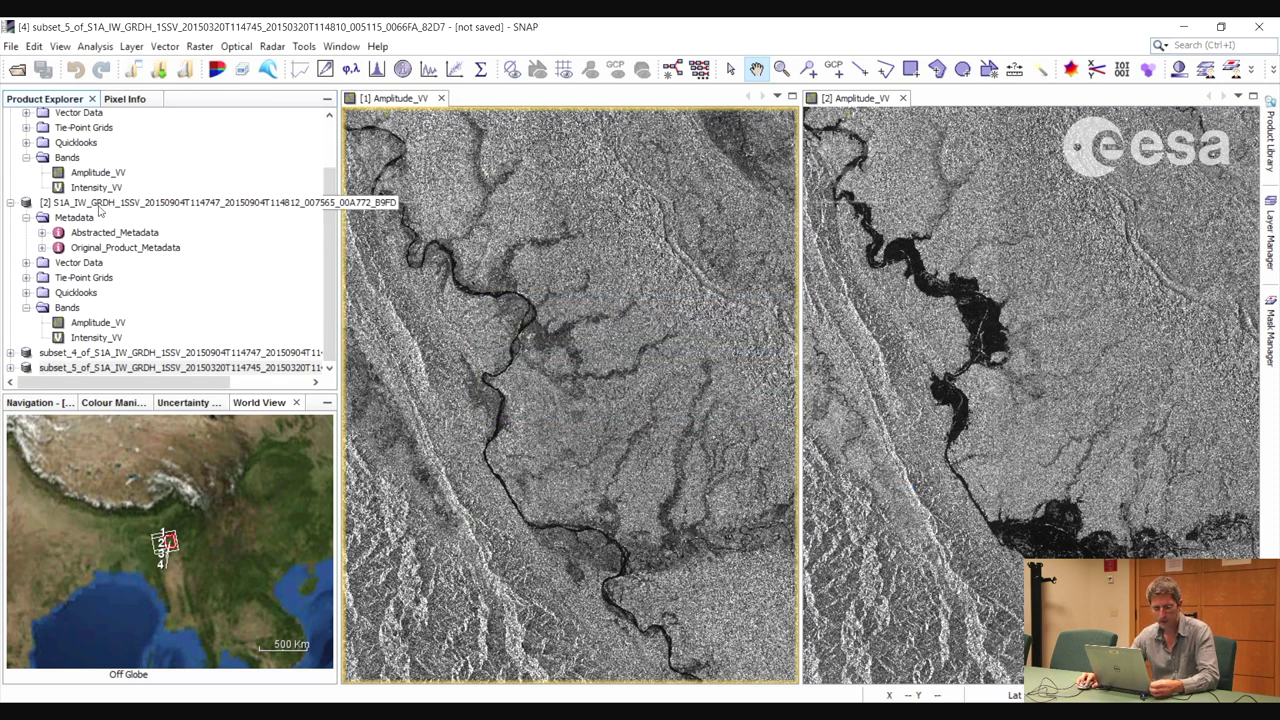
# Step: Close every loaded product using product [2]'s Close All Products action
pyautogui.click(100, 204)
pyautogui.rightClick(100, 204)
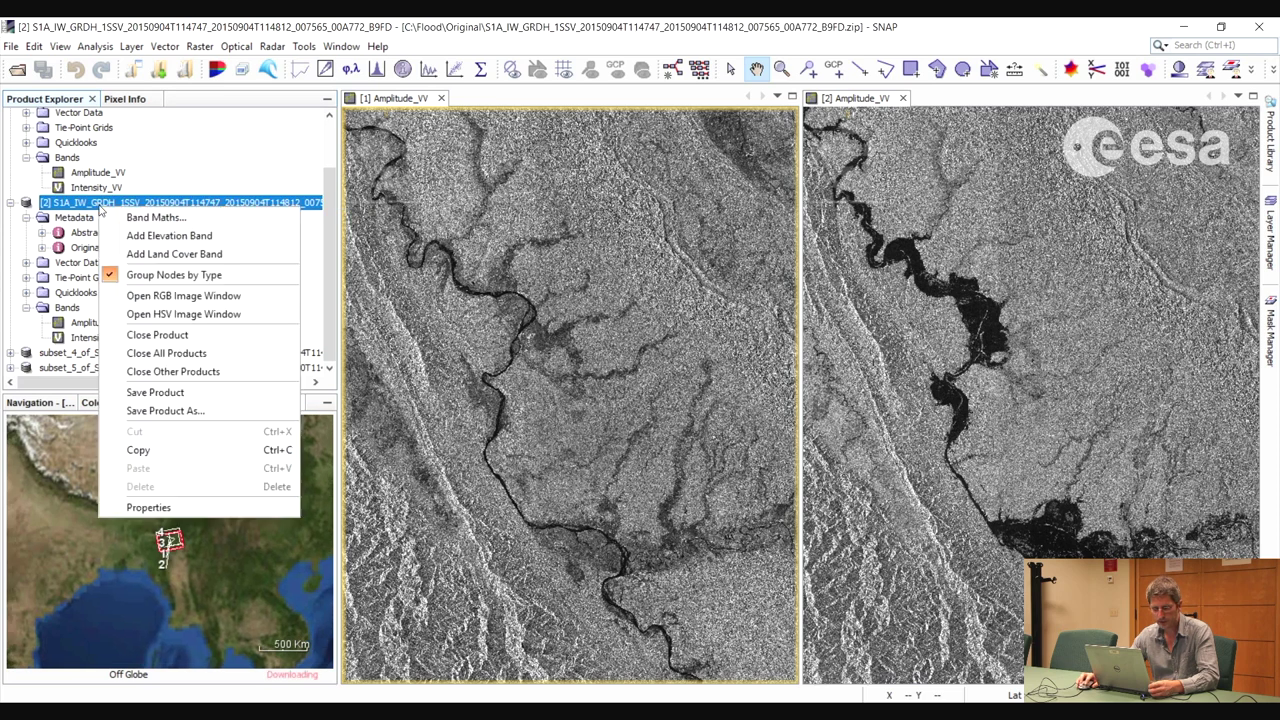
pyautogui.click(145, 353)
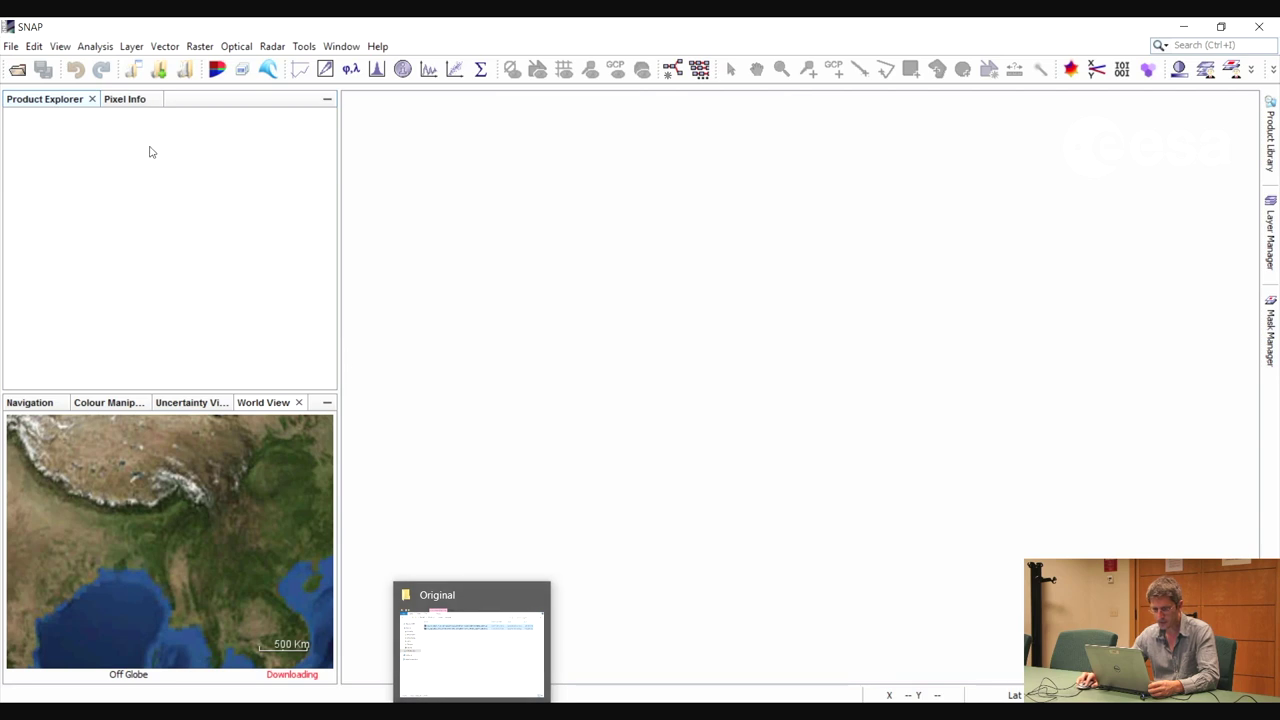
pyautogui.hotkey('alt', 'Tab')
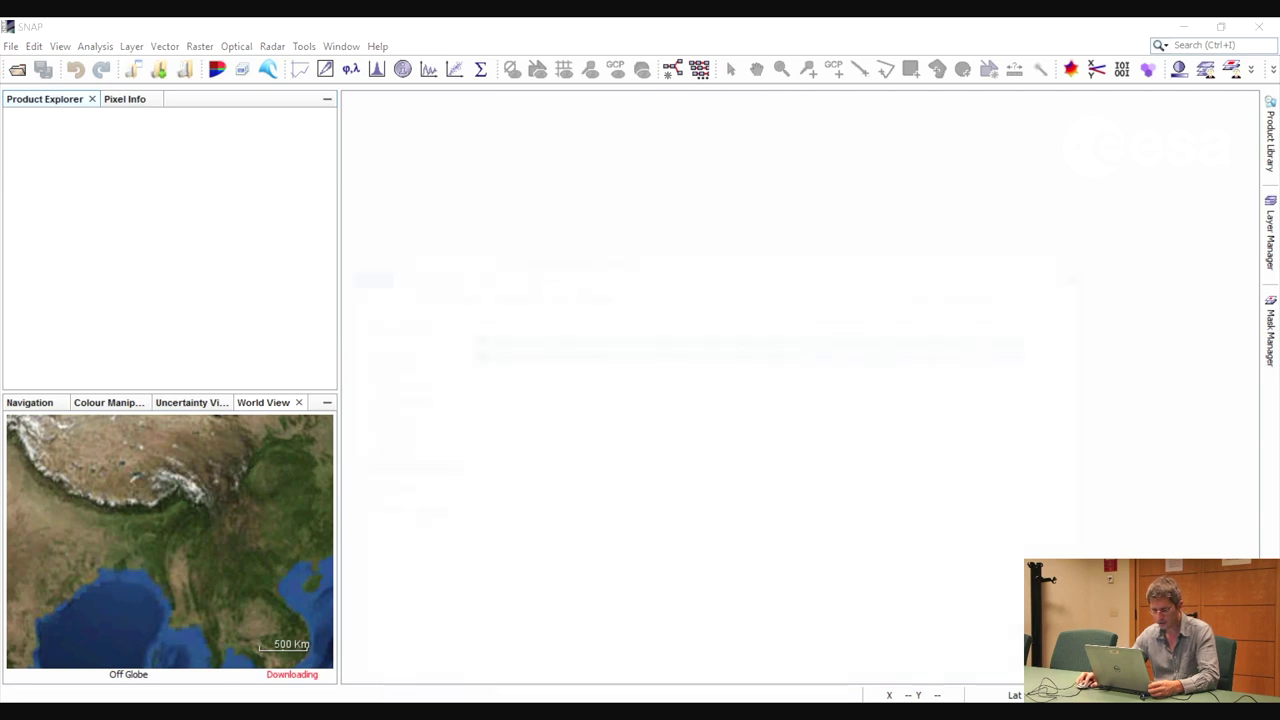
# Step: Load 20150904T114747_crop.dim and 20150320T114745_crop.dim from Flood/out into SNAP
pyautogui.click(570, 166)
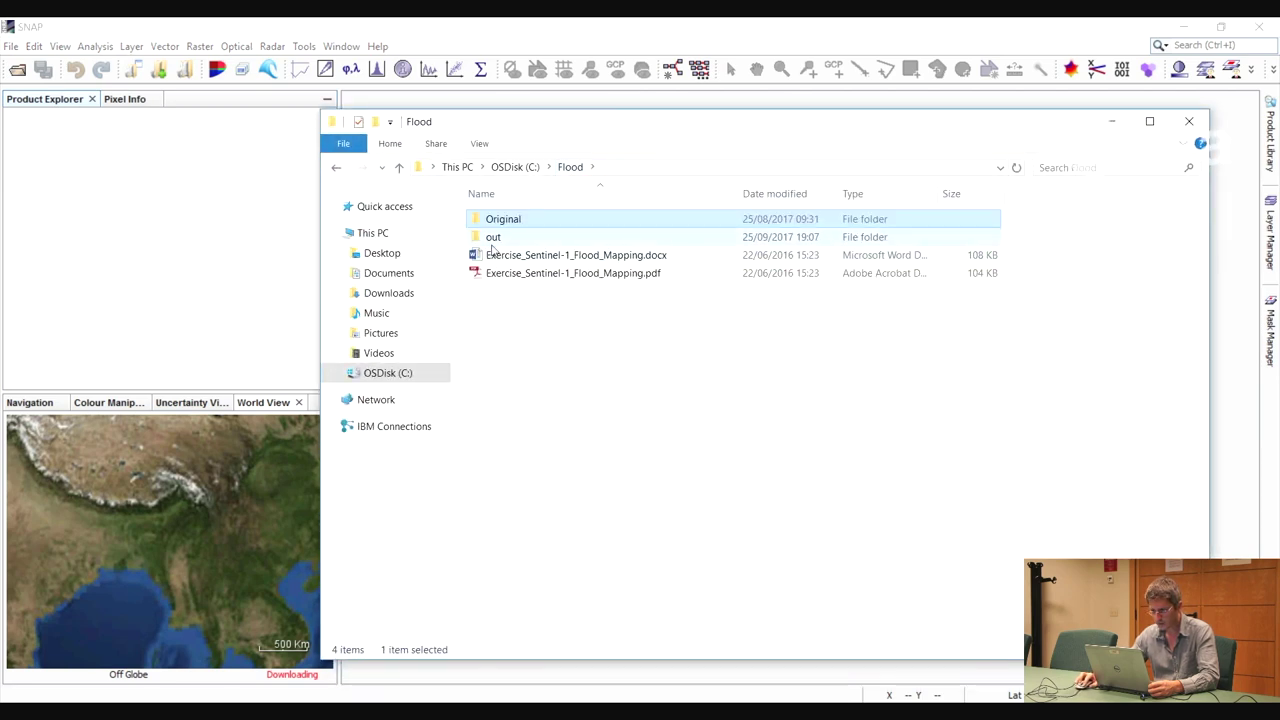
pyautogui.doubleClick(495, 238)
pyautogui.click(525, 273)
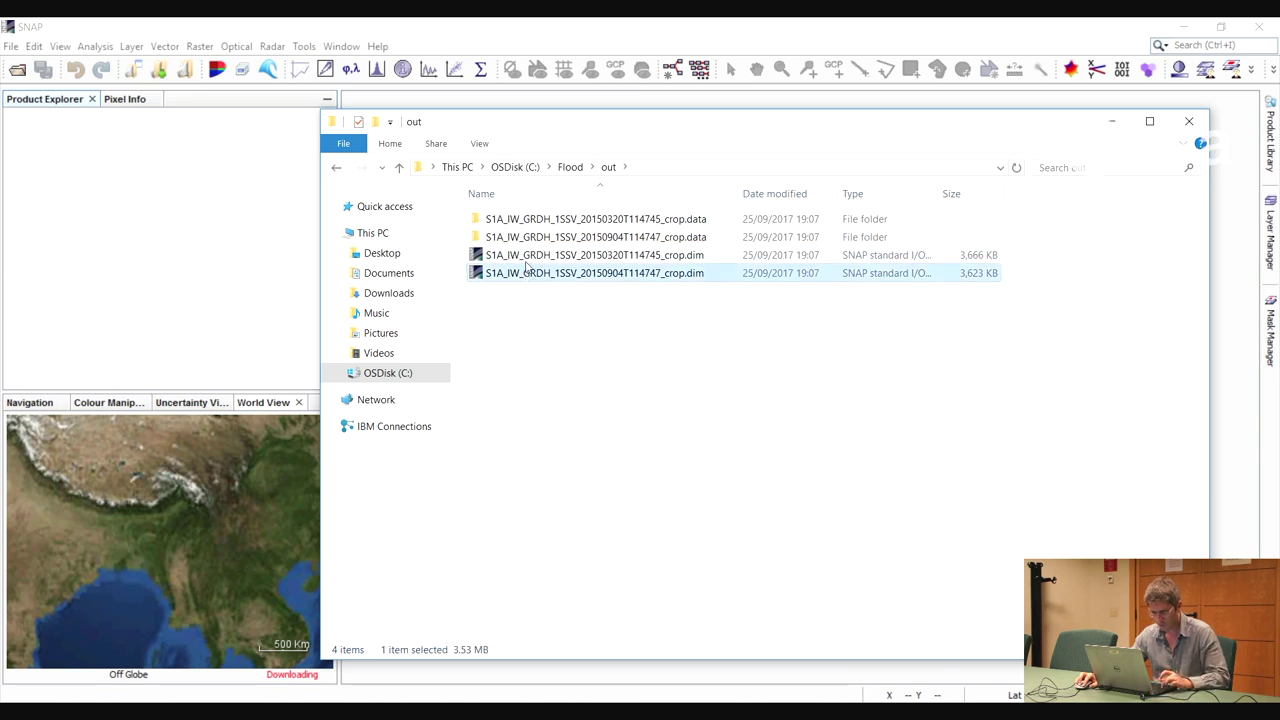
pyautogui.keyDown('ctrl'); pyautogui.click(525, 255); pyautogui.keyUp('ctrl')
pyautogui.moveTo(525, 255); pyautogui.dragTo(157, 197)
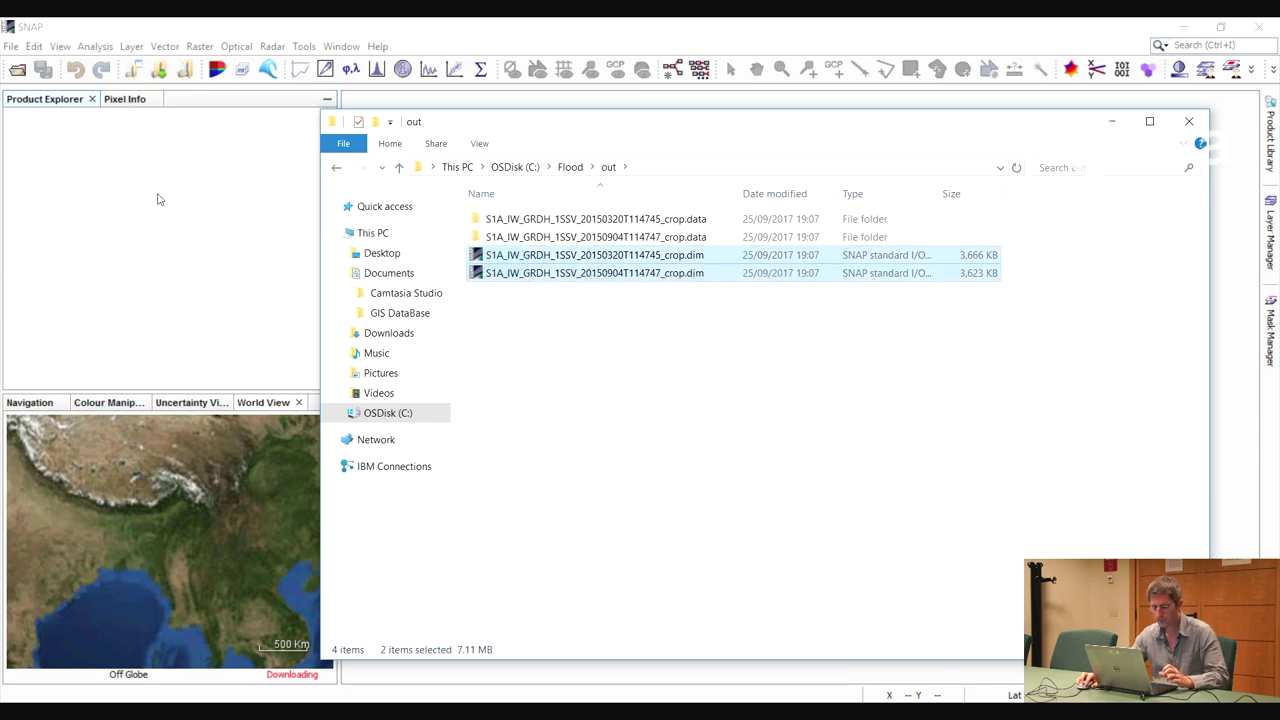
pyautogui.click(1111, 122)
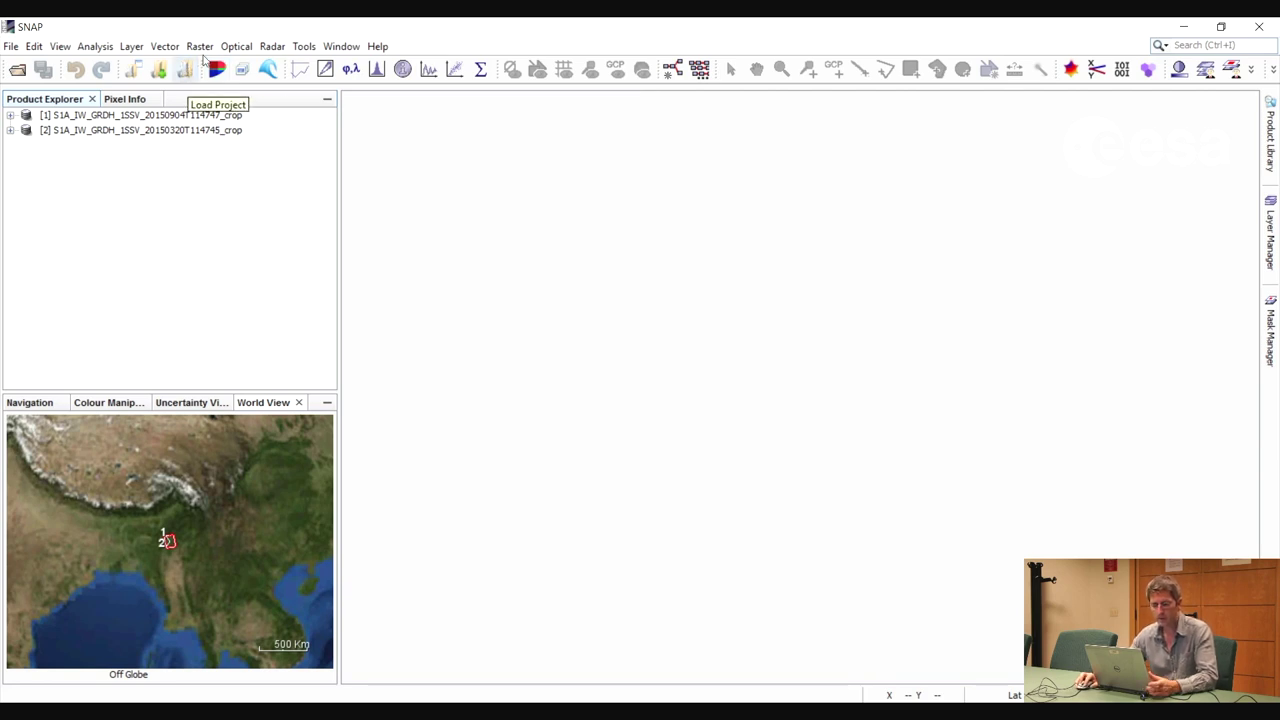
# Step: Multilook the 20150904 crop product with 3 range and 3 azimuth looks into crop_ML
pyautogui.click(274, 48)
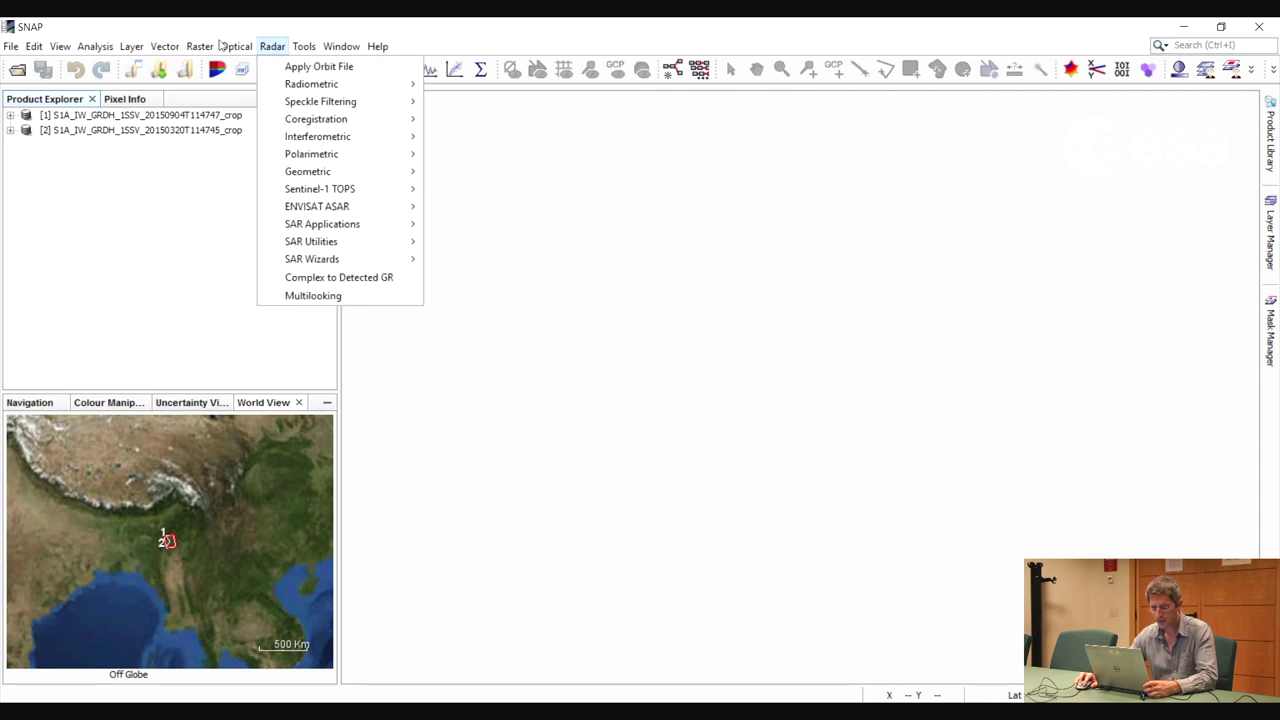
pyautogui.click(323, 296)
pyautogui.click(566, 242)
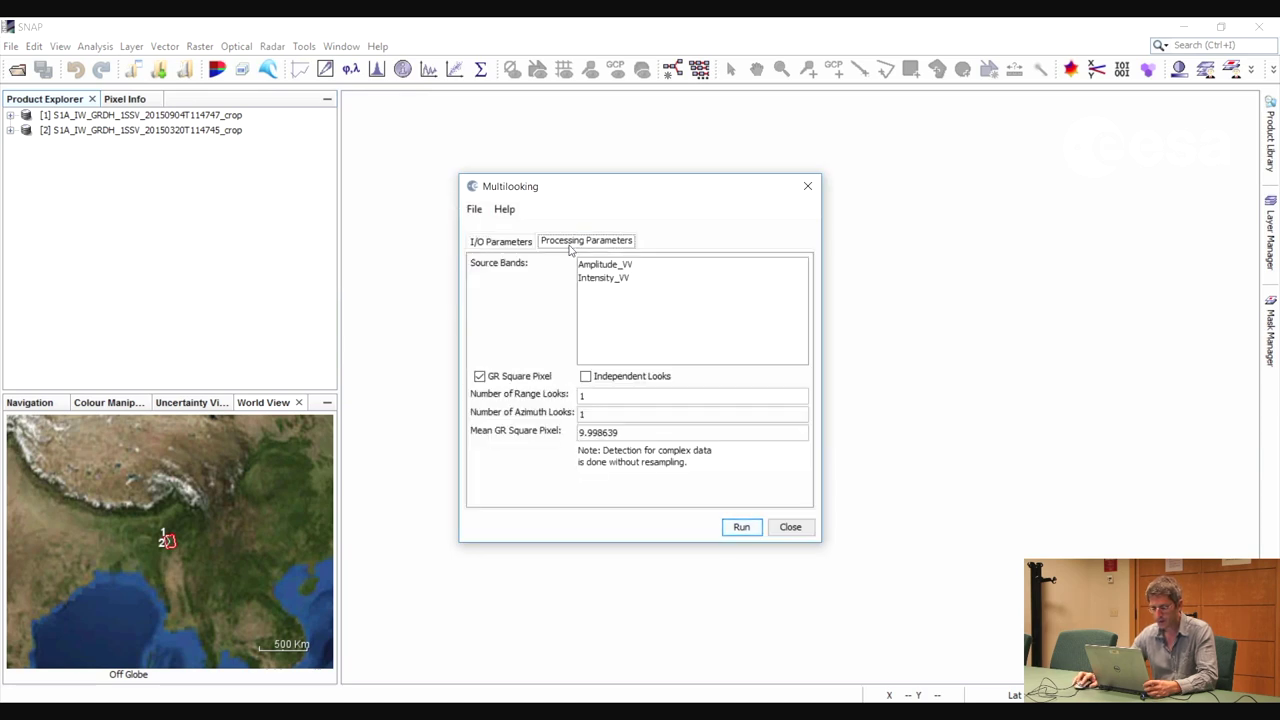
pyautogui.doubleClick(594, 397)
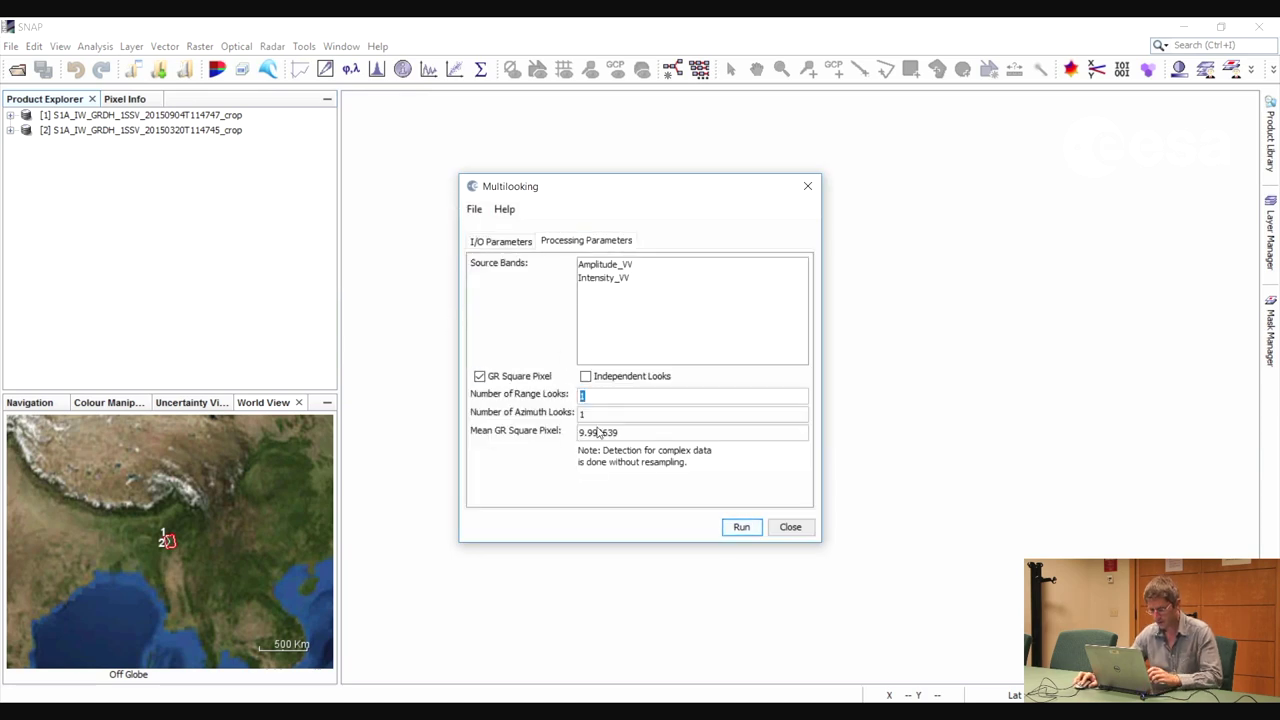
pyautogui.write('3')
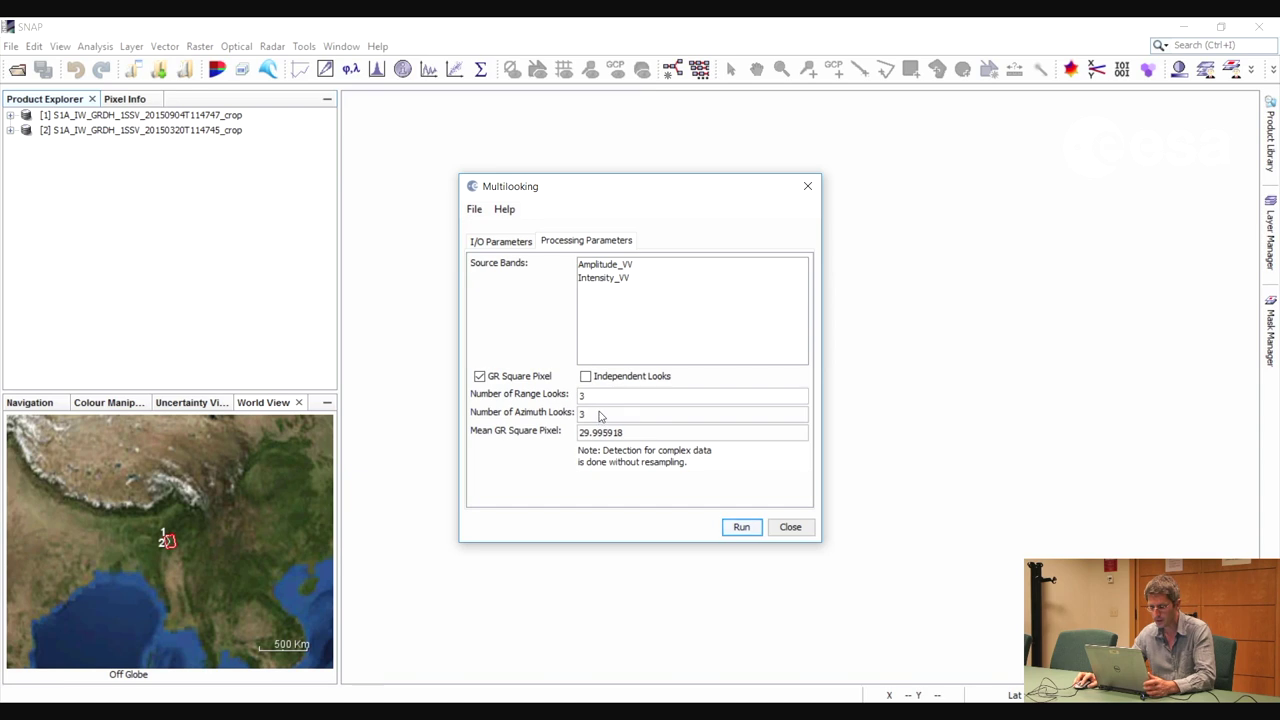
pyautogui.click(502, 242)
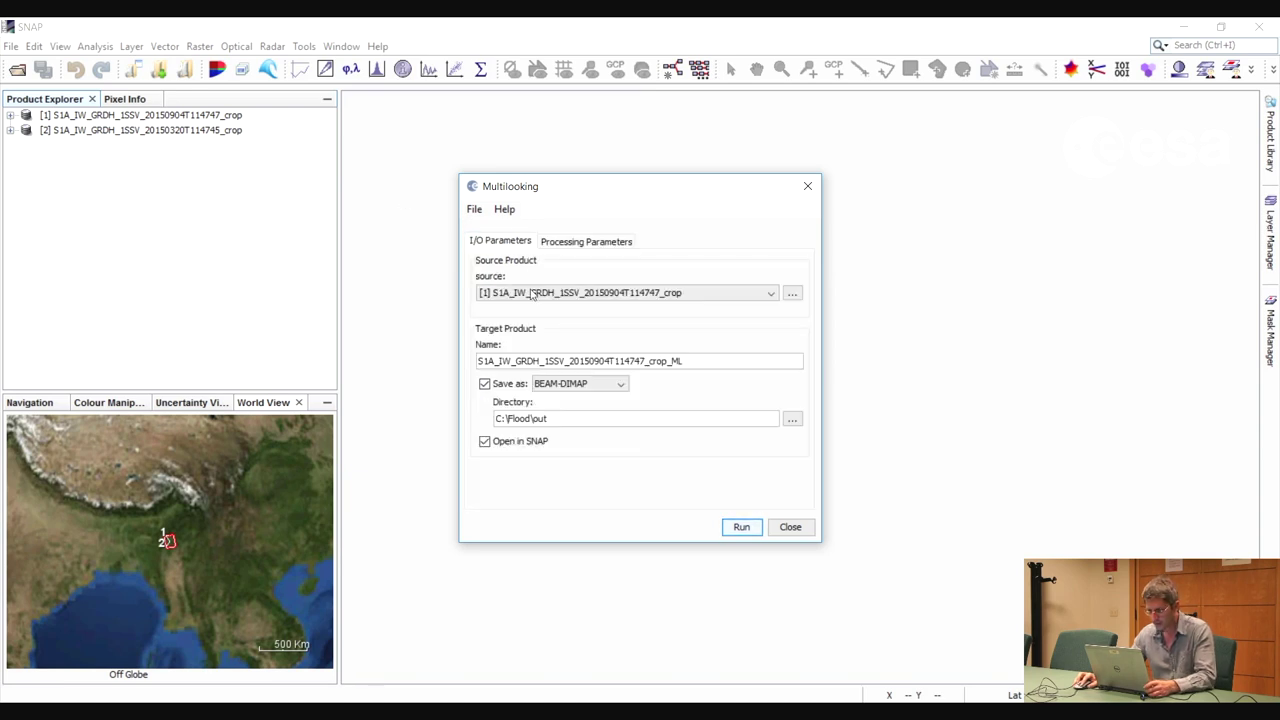
pyautogui.click(688, 361)
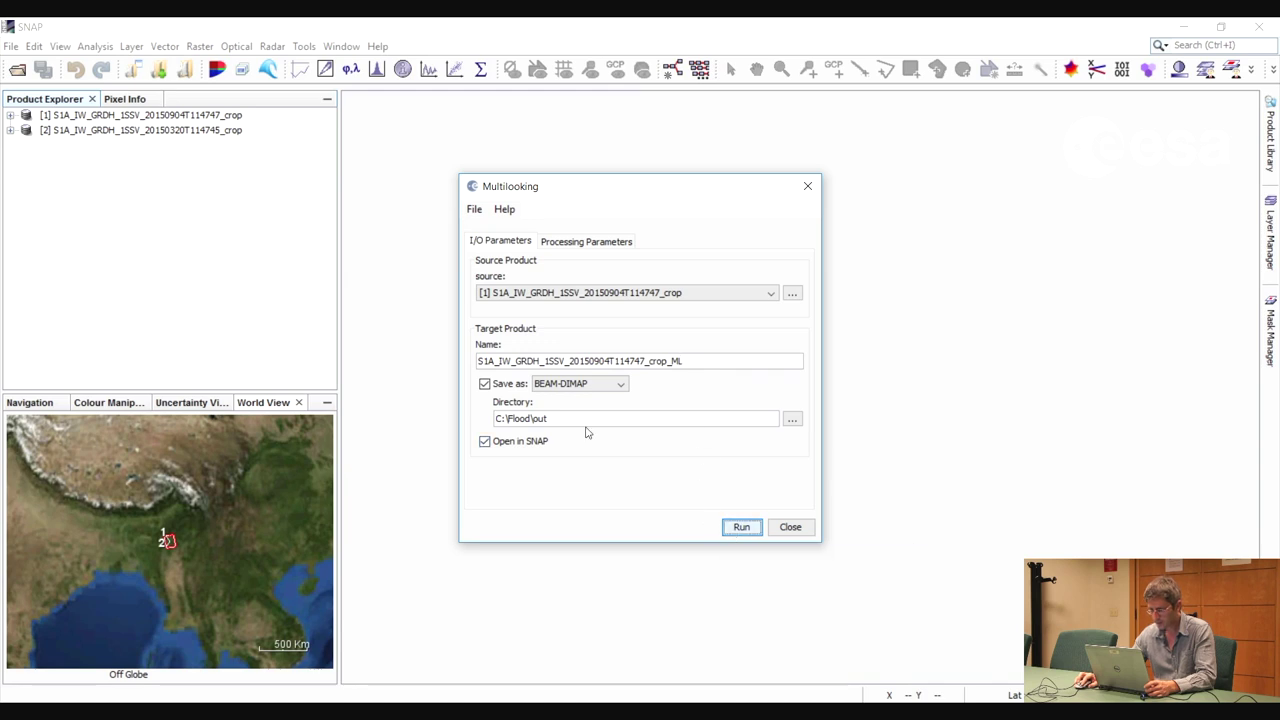
pyautogui.press('Return')
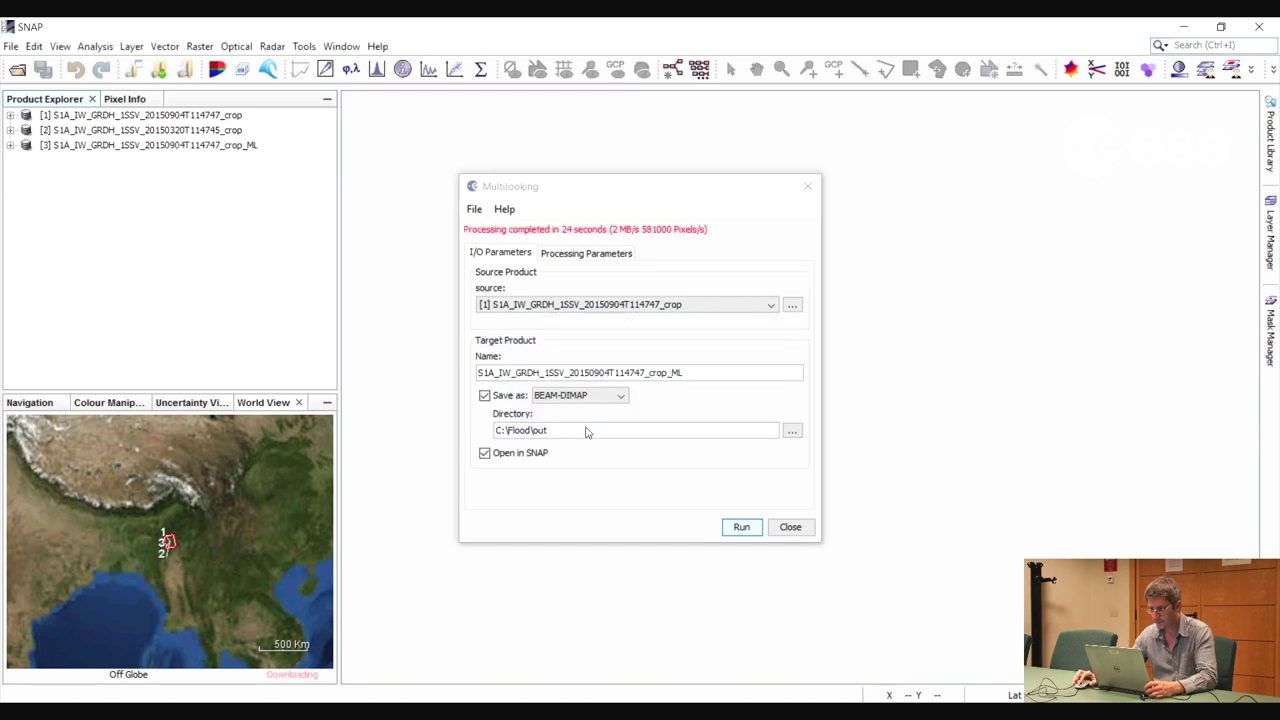
# Step: Multilook the 20150320 crop product with the same settings
pyautogui.click(706, 306)
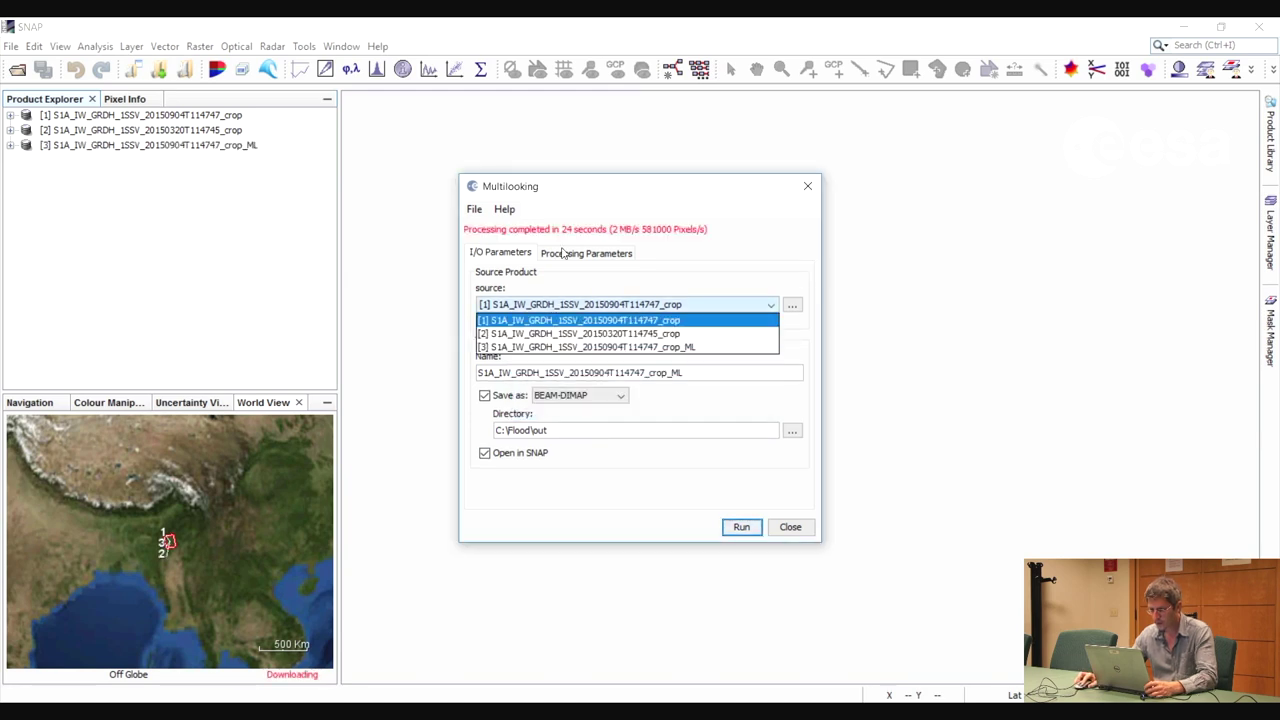
pyautogui.click(665, 336)
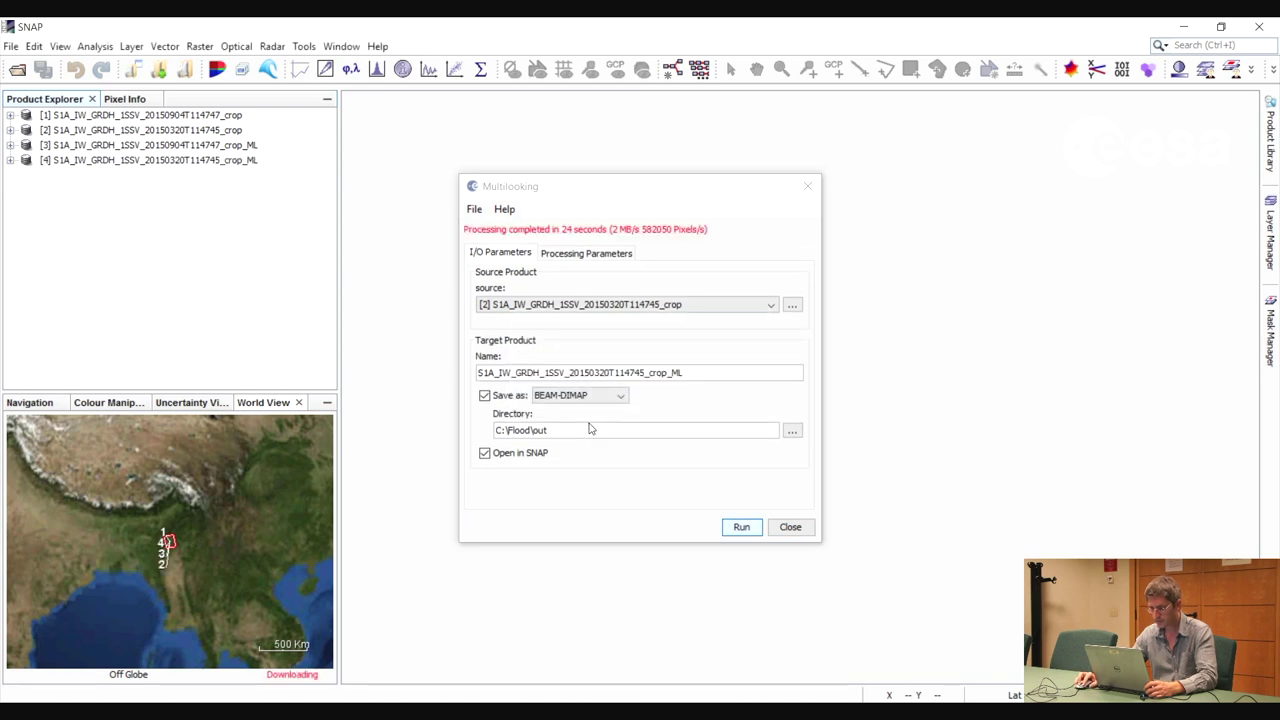
pyautogui.click(790, 526)
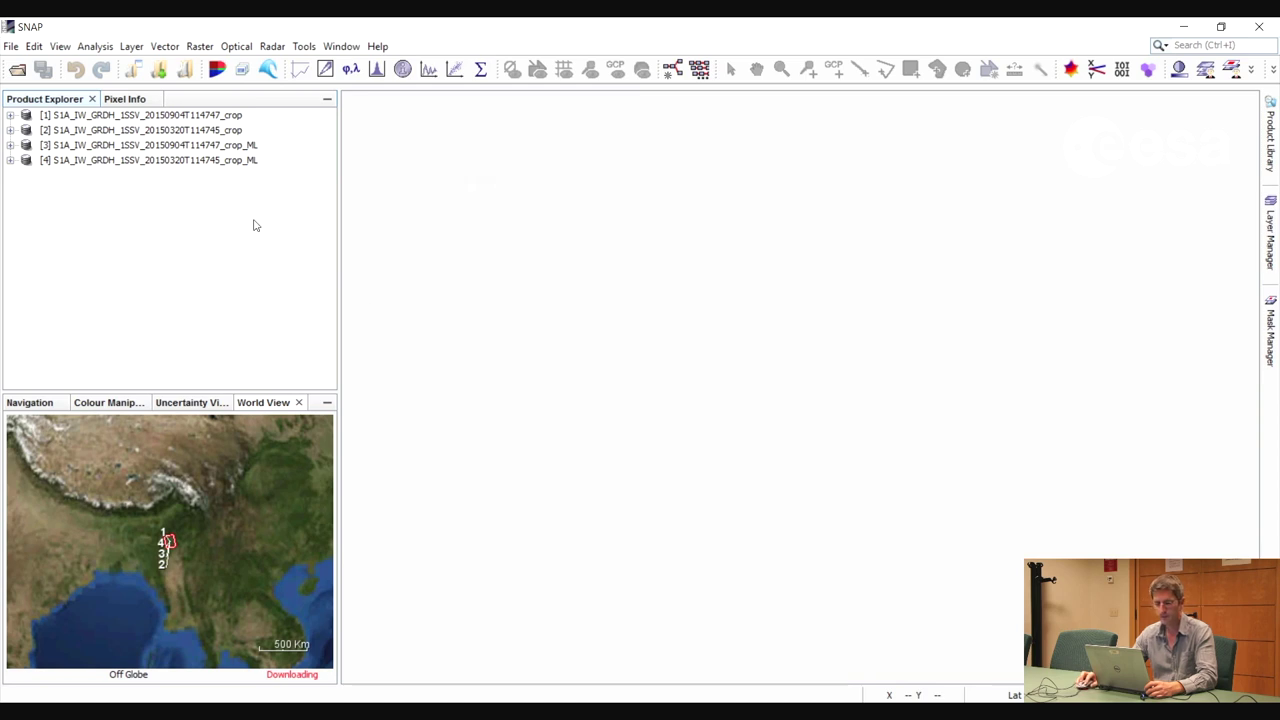
pyautogui.click(232, 146)
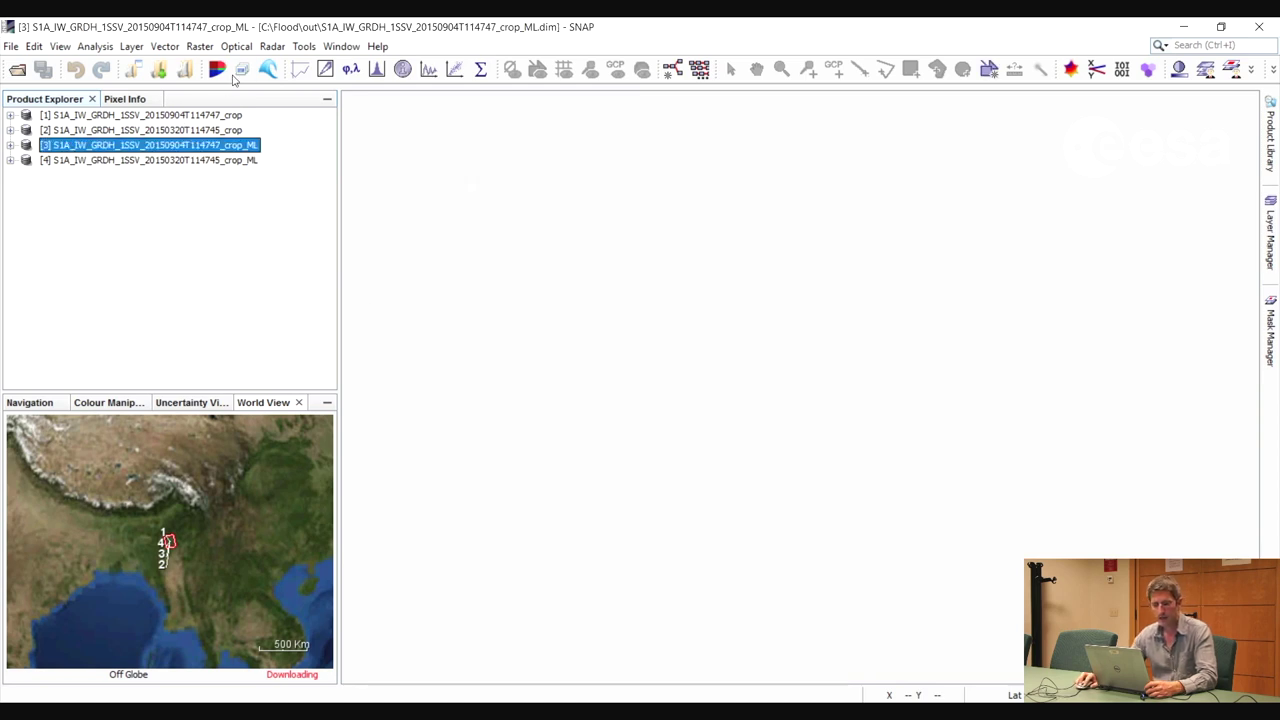
# Step: Calibrate multilooked product [3] to a sigma0 band, creating its crop_ML_Cal product
pyautogui.click(271, 47)
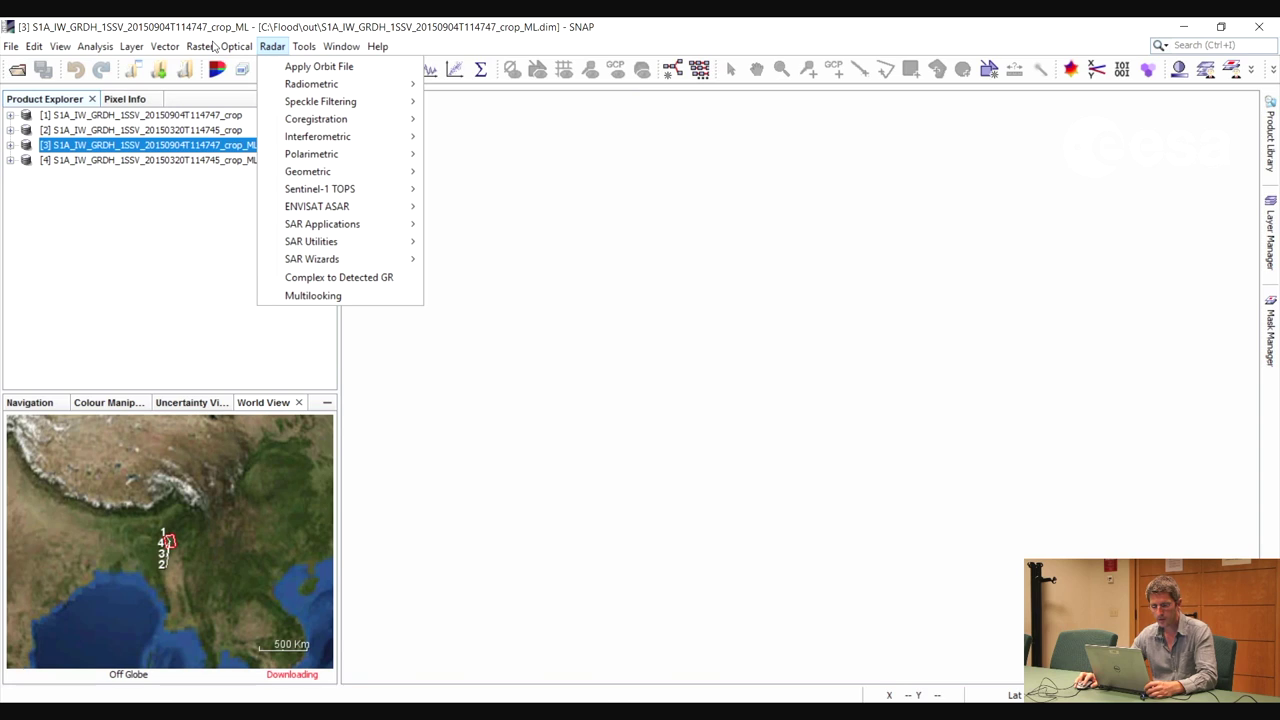
pyautogui.moveTo(338, 86)
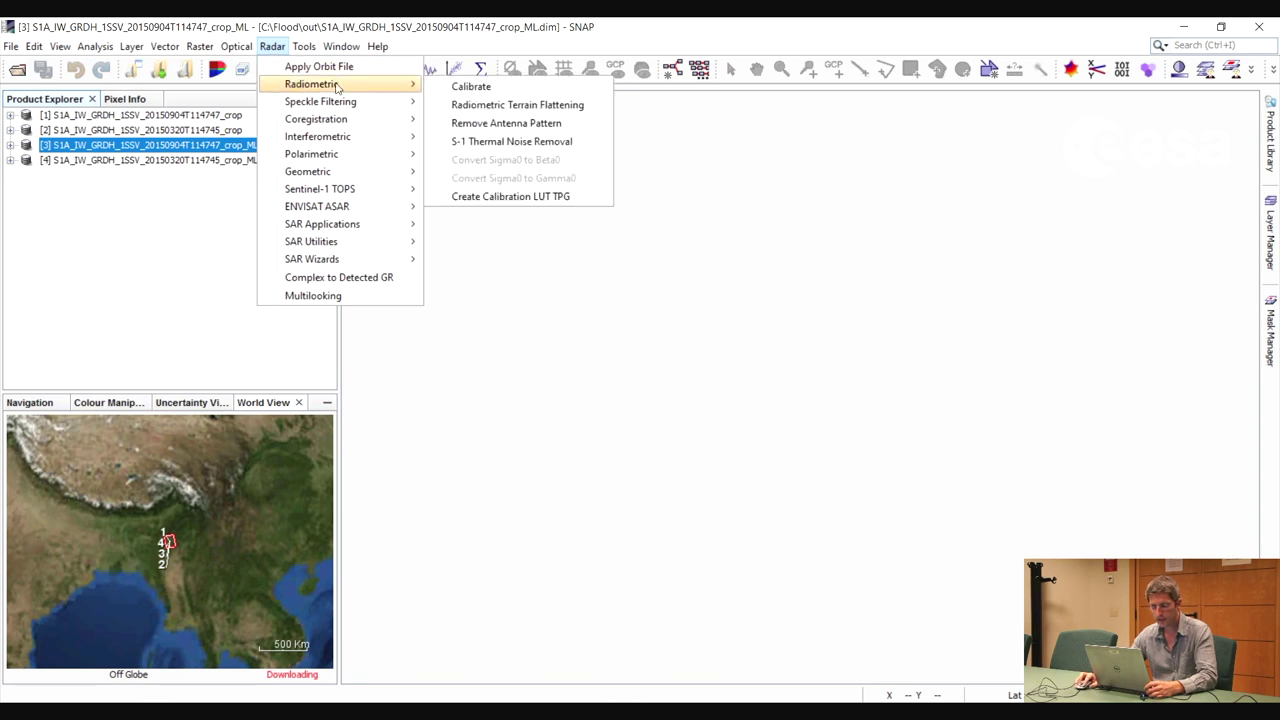
pyautogui.click(471, 87)
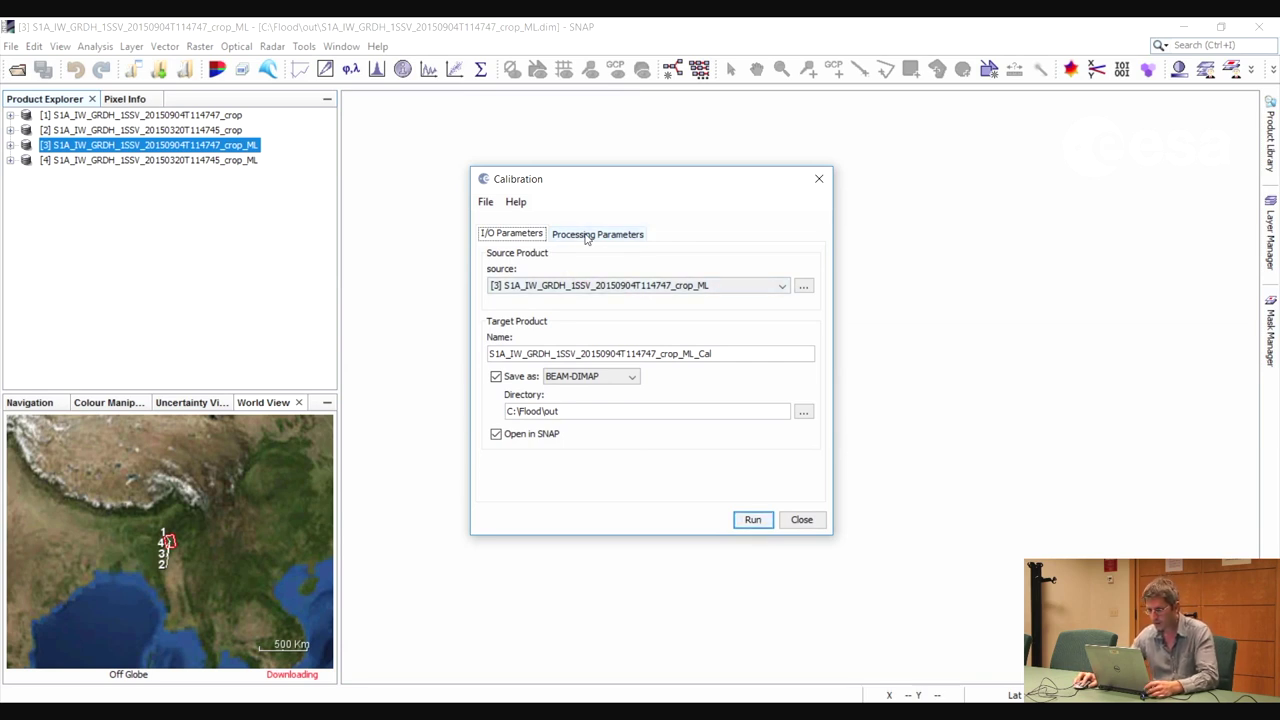
pyautogui.click(587, 235)
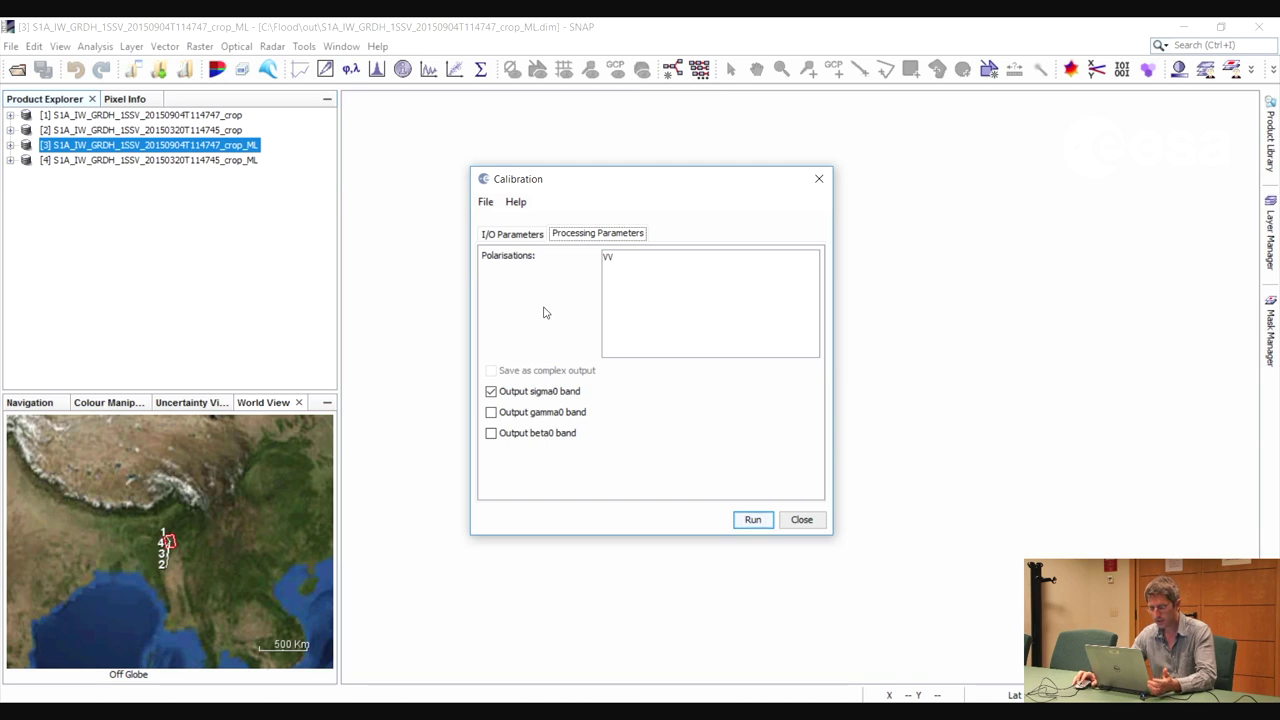
pyautogui.click(512, 234)
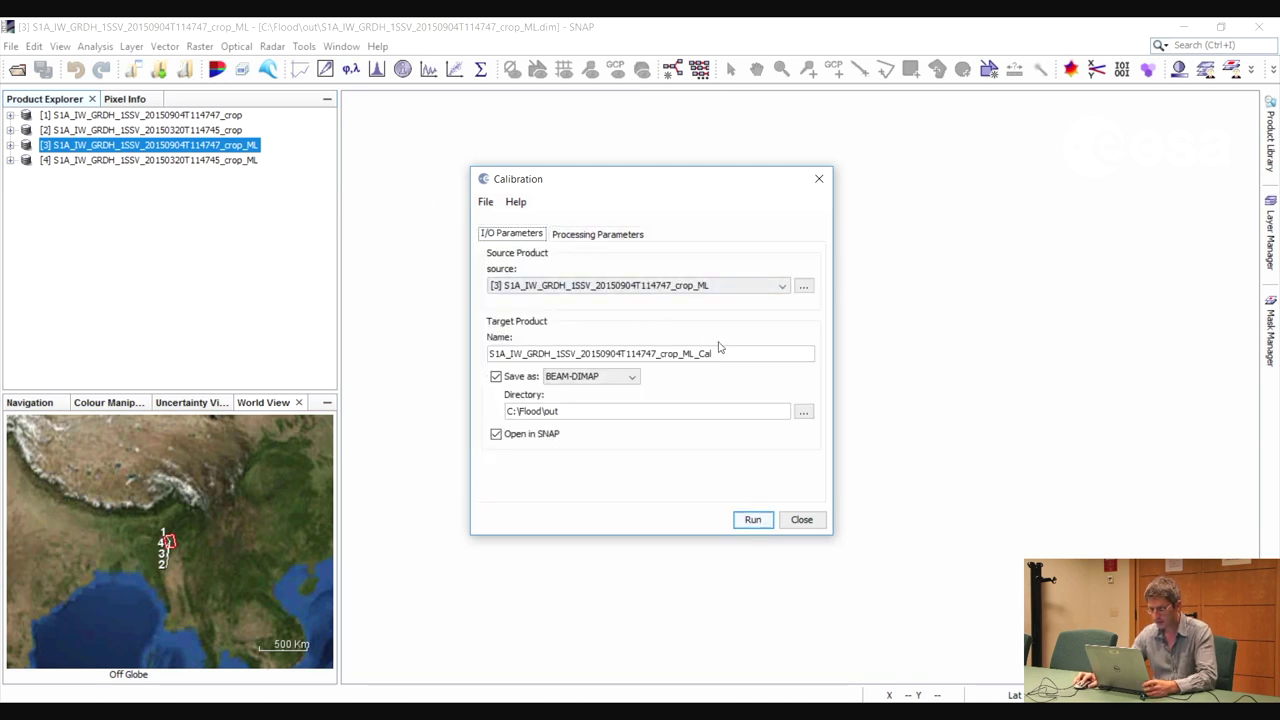
pyautogui.click(753, 520)
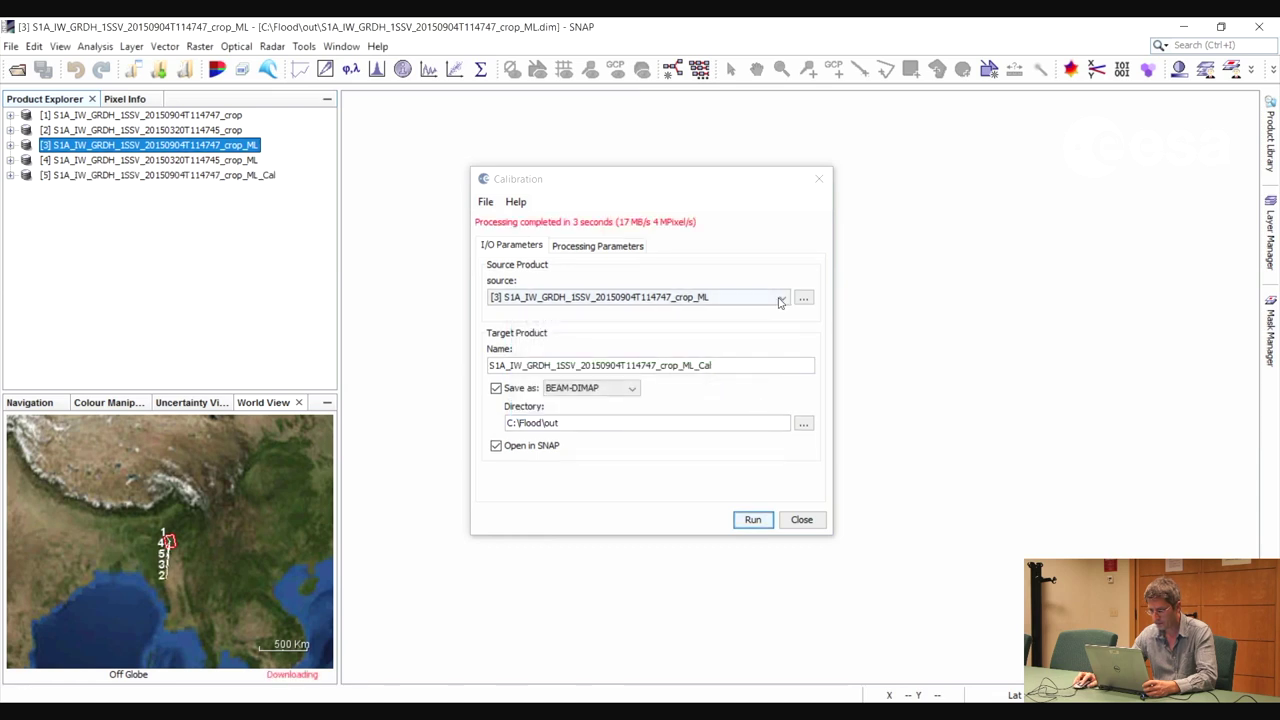
# Step: Calibrate multilooked product [4] to sigma0 as well
pyautogui.click(778, 297)
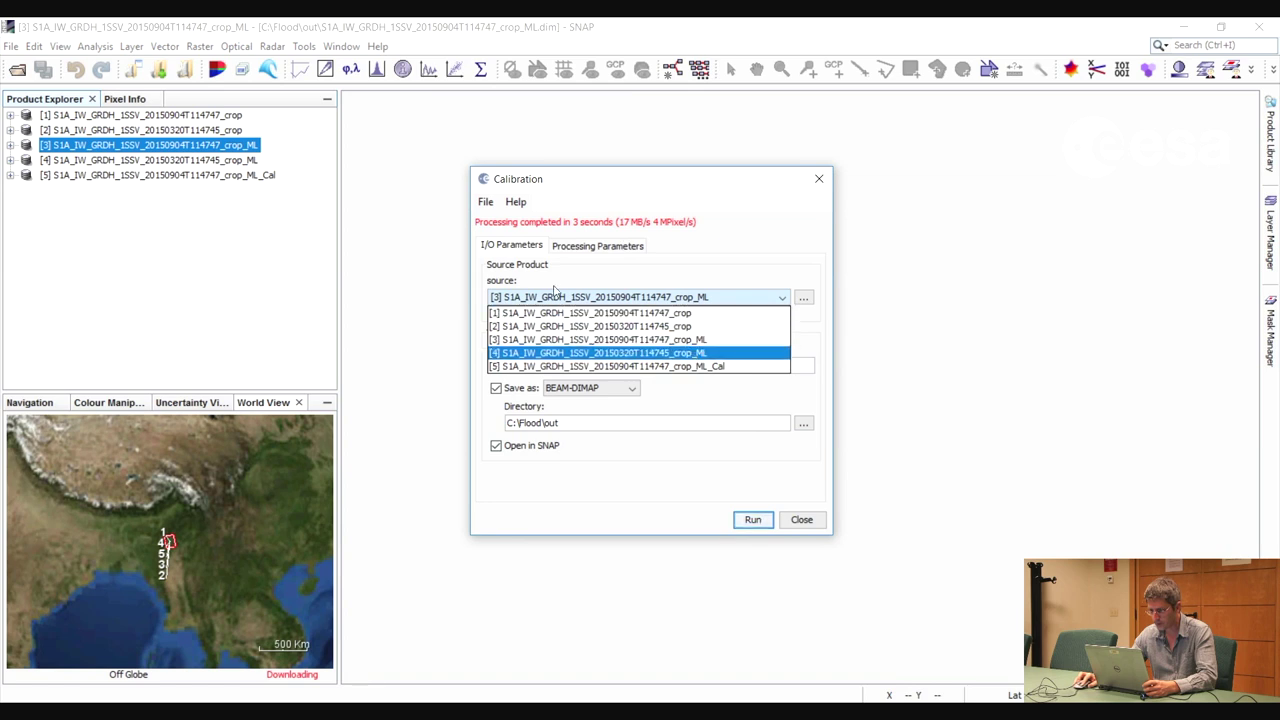
pyautogui.click(697, 353)
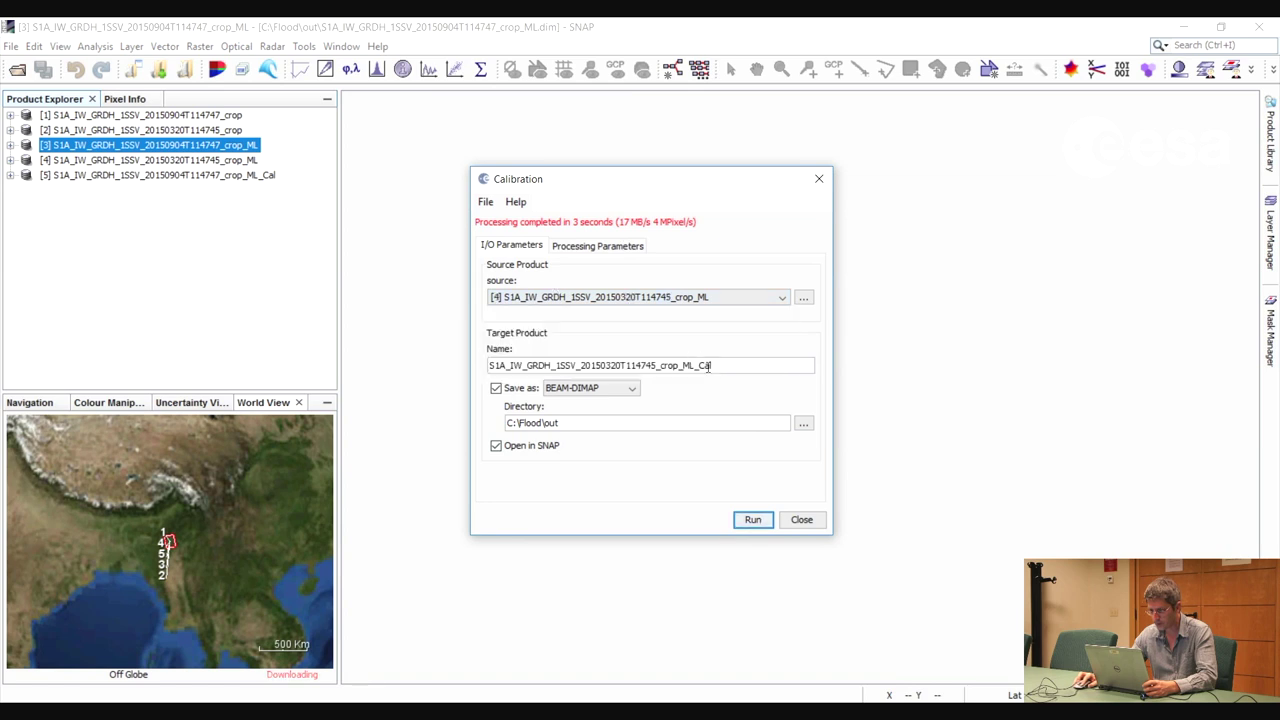
pyautogui.click(752, 519)
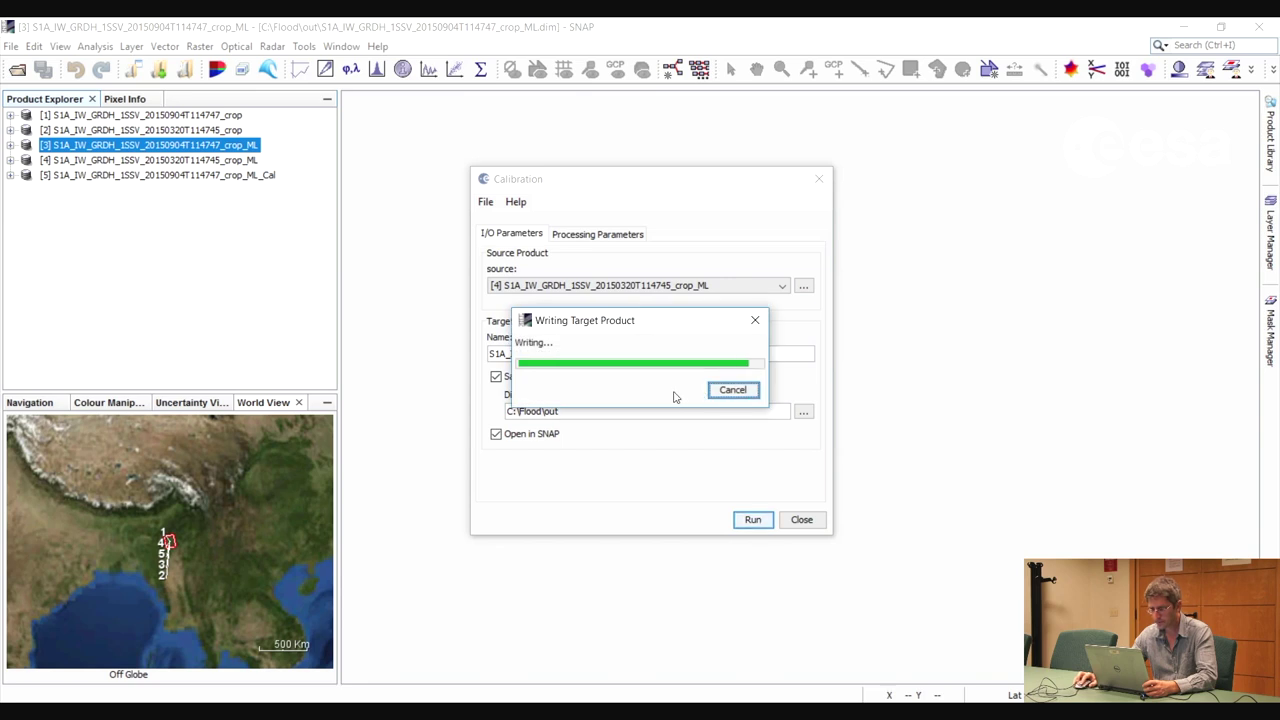
pyautogui.click(802, 520)
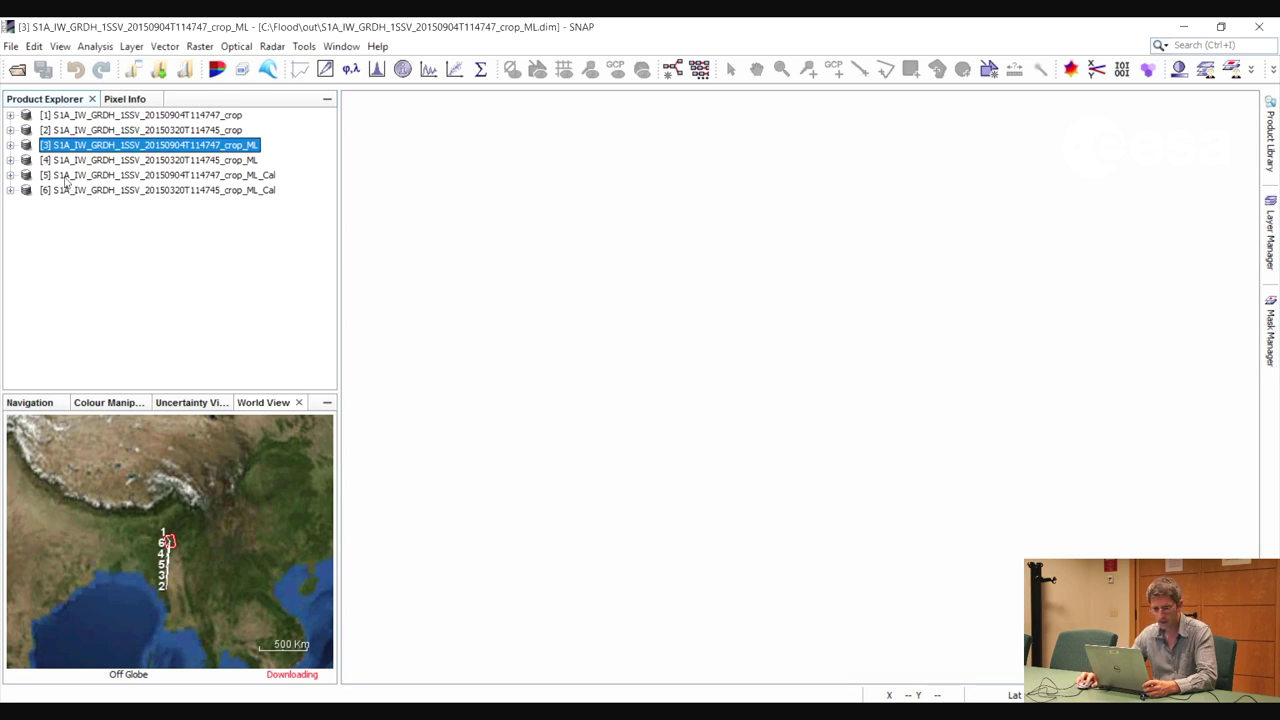
pyautogui.click(10, 175)
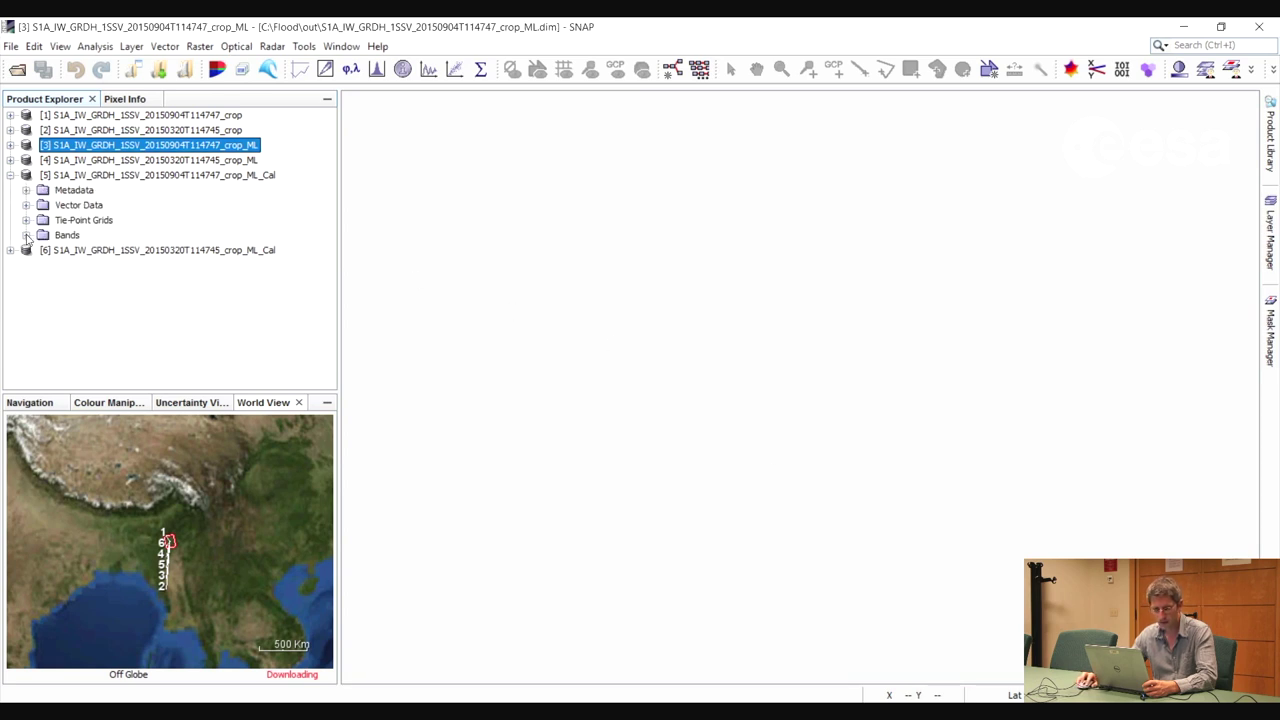
# Step: Open the Sigma0_VV bands of products [5] and [6] as image views
pyautogui.click(26, 235)
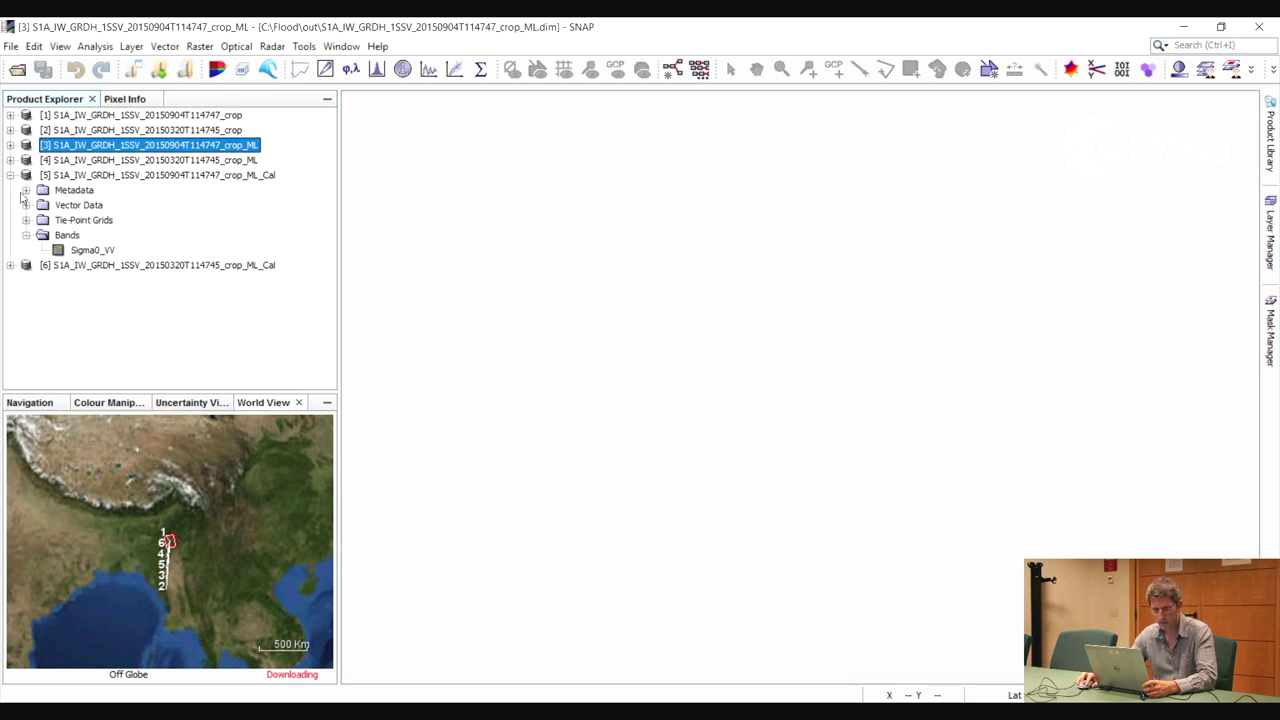
pyautogui.doubleClick(90, 250)
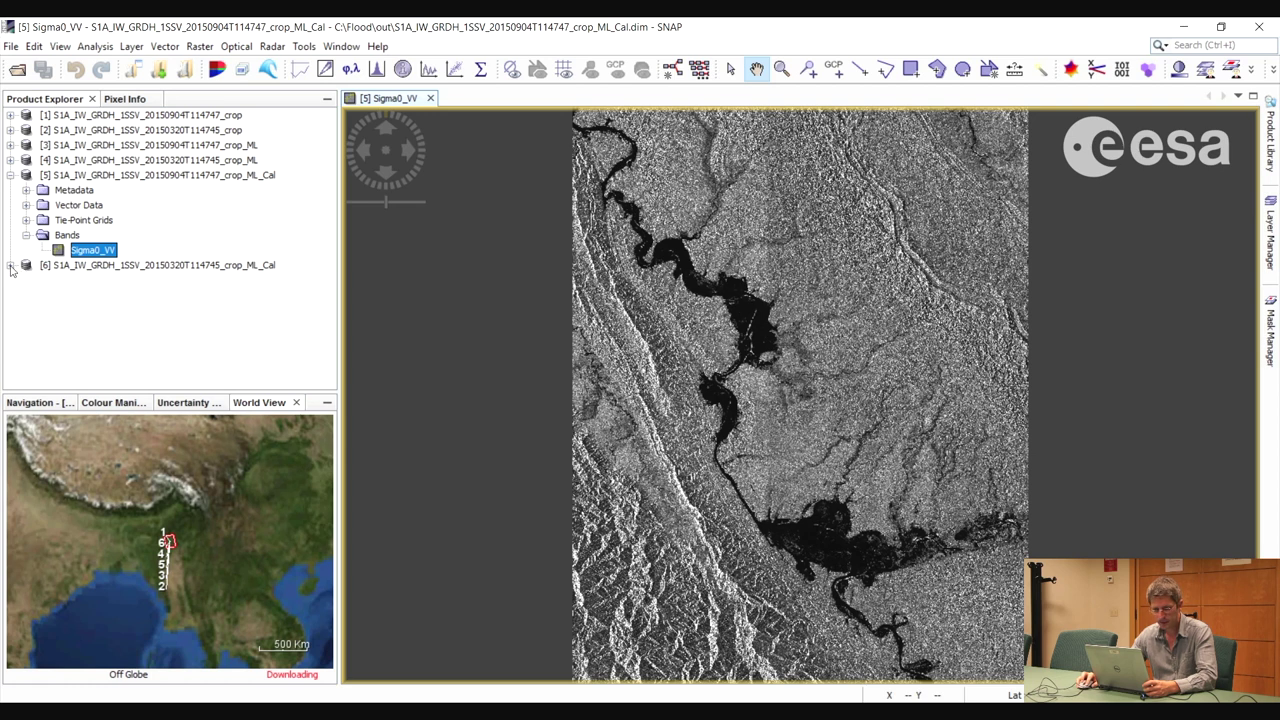
pyautogui.click(10, 265)
pyautogui.click(26, 325)
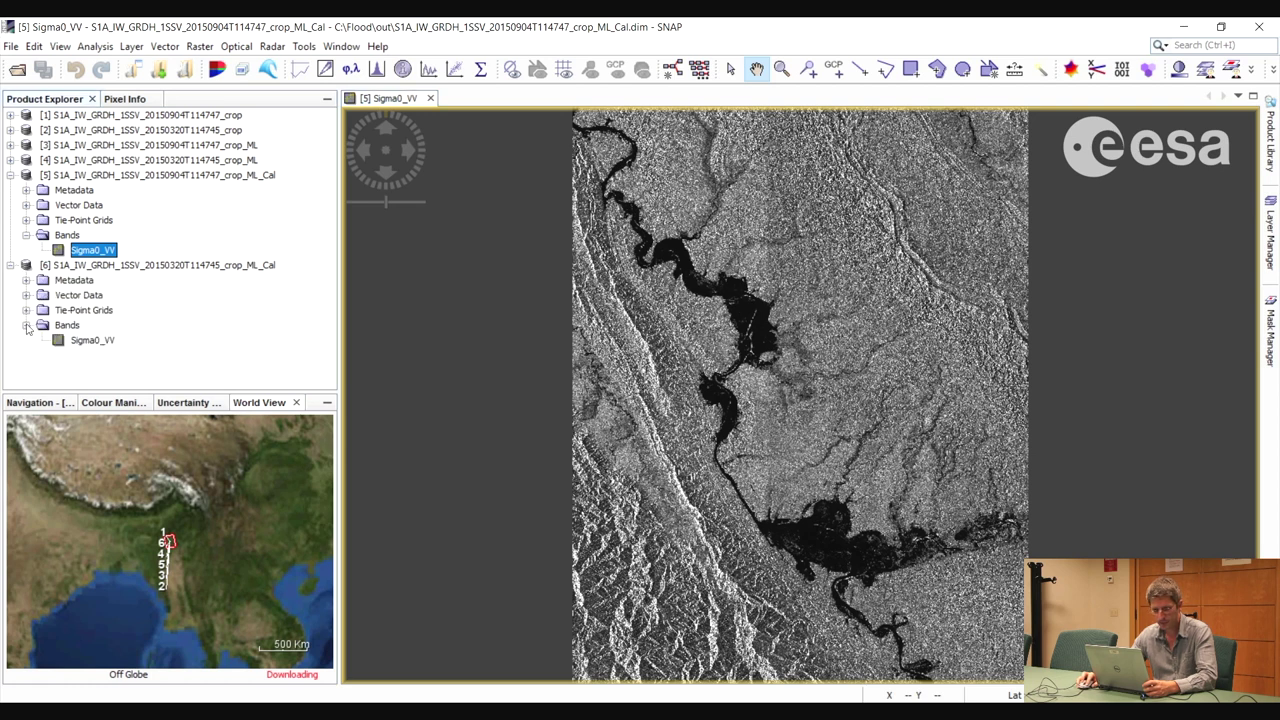
pyautogui.doubleClick(82, 341)
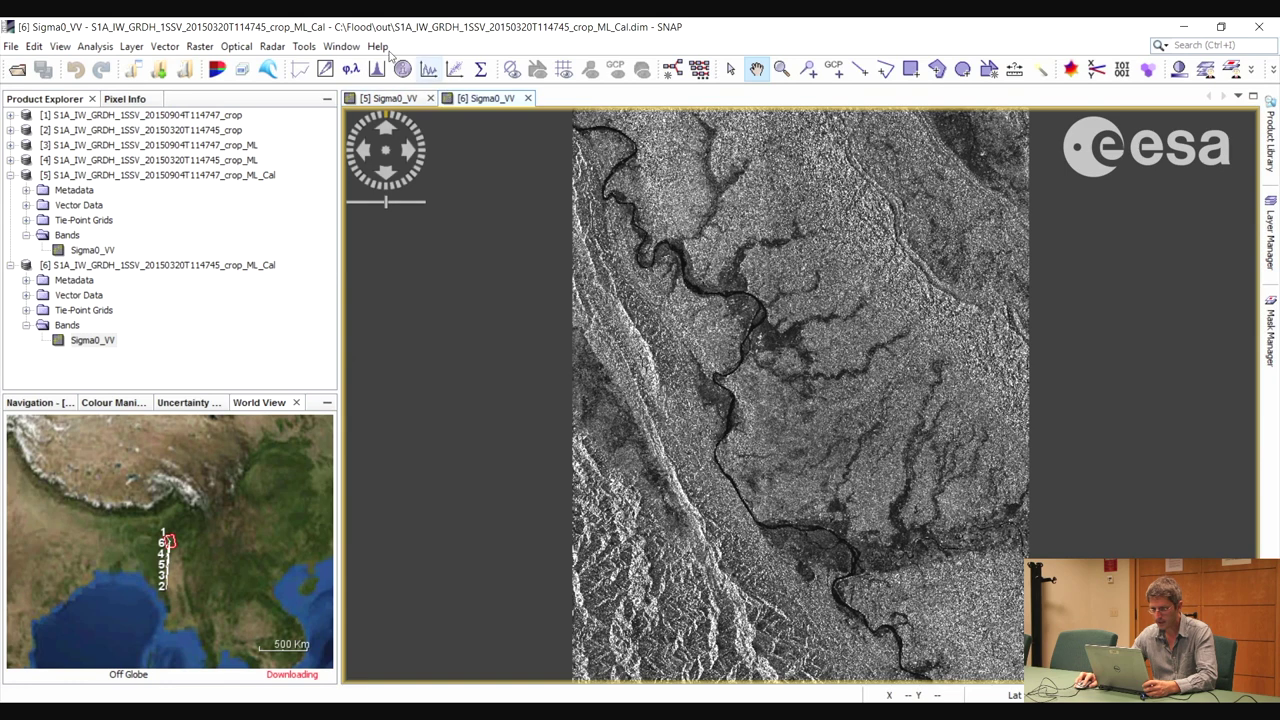
# Step: Tile the two images evenly and show the Colour Manipulation histogram
pyautogui.click(341, 46)
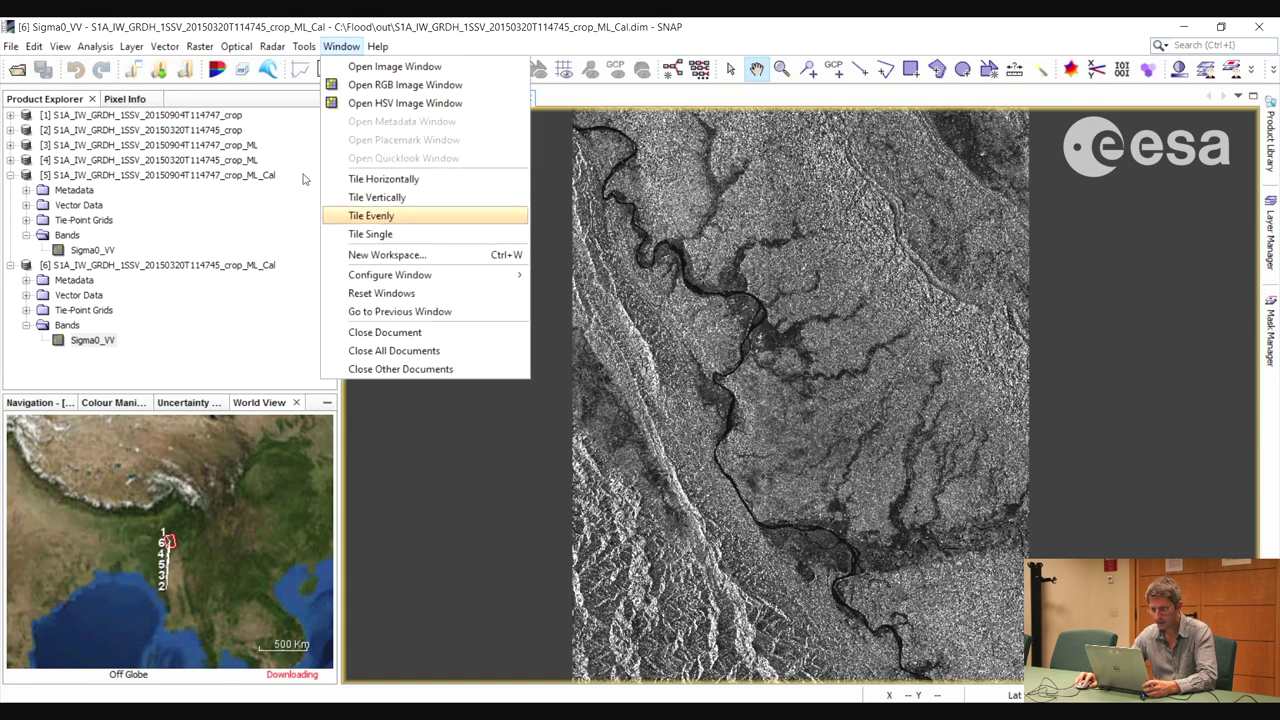
pyautogui.click(420, 215)
pyautogui.scroll(3, 677, 334)
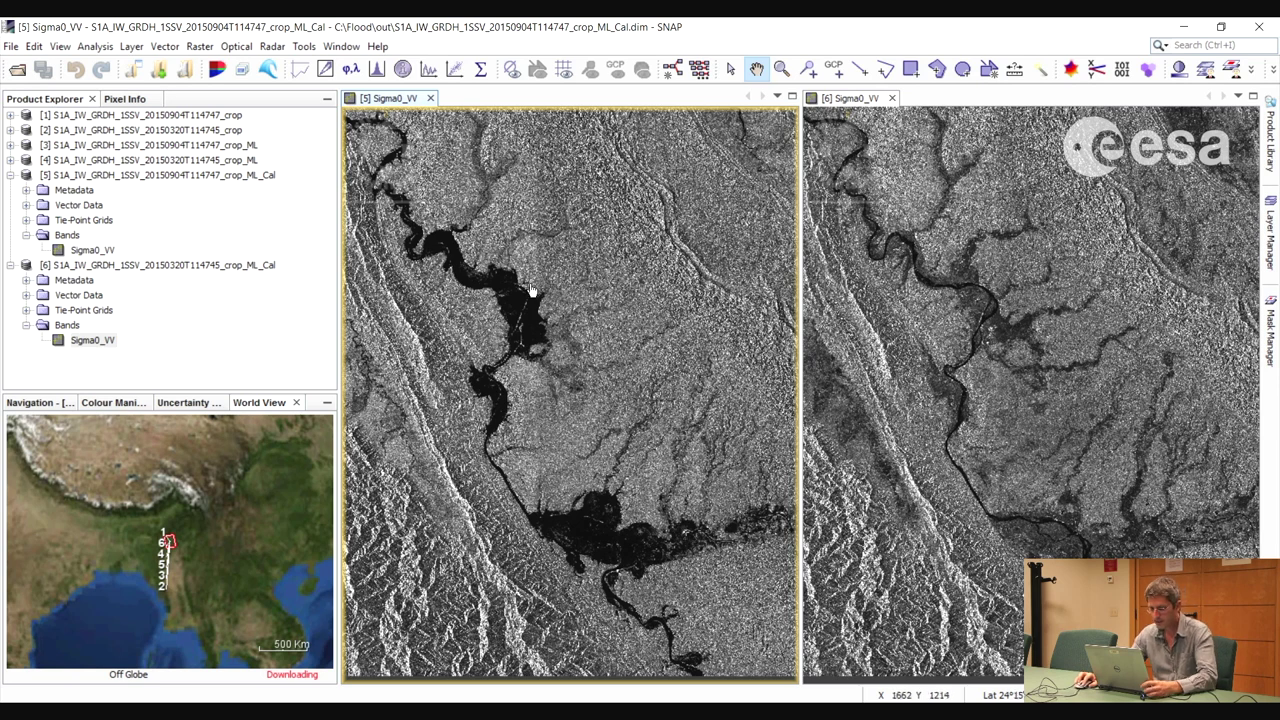
pyautogui.click(110, 402)
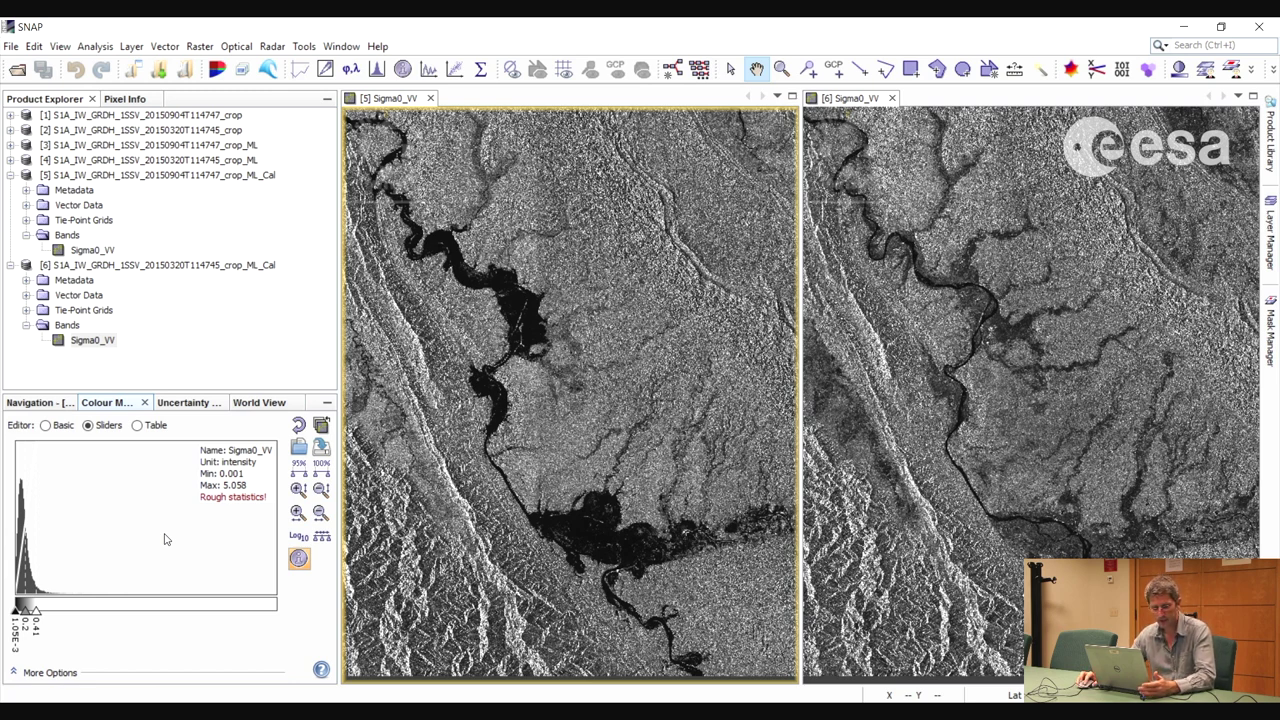
# Step: Create a virtual Sigma0_VV_db band from product [5]'s Sigma0_VV via Linear to/from dB
pyautogui.click(87, 252)
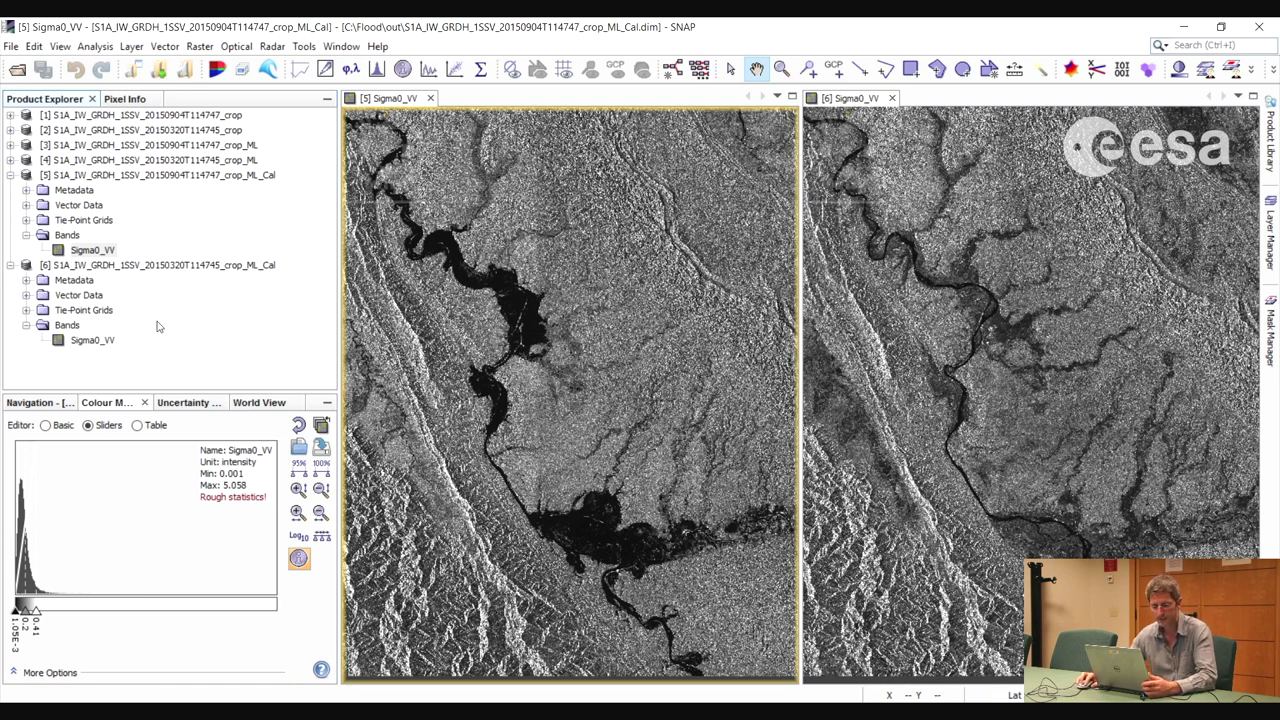
pyautogui.click(94, 252)
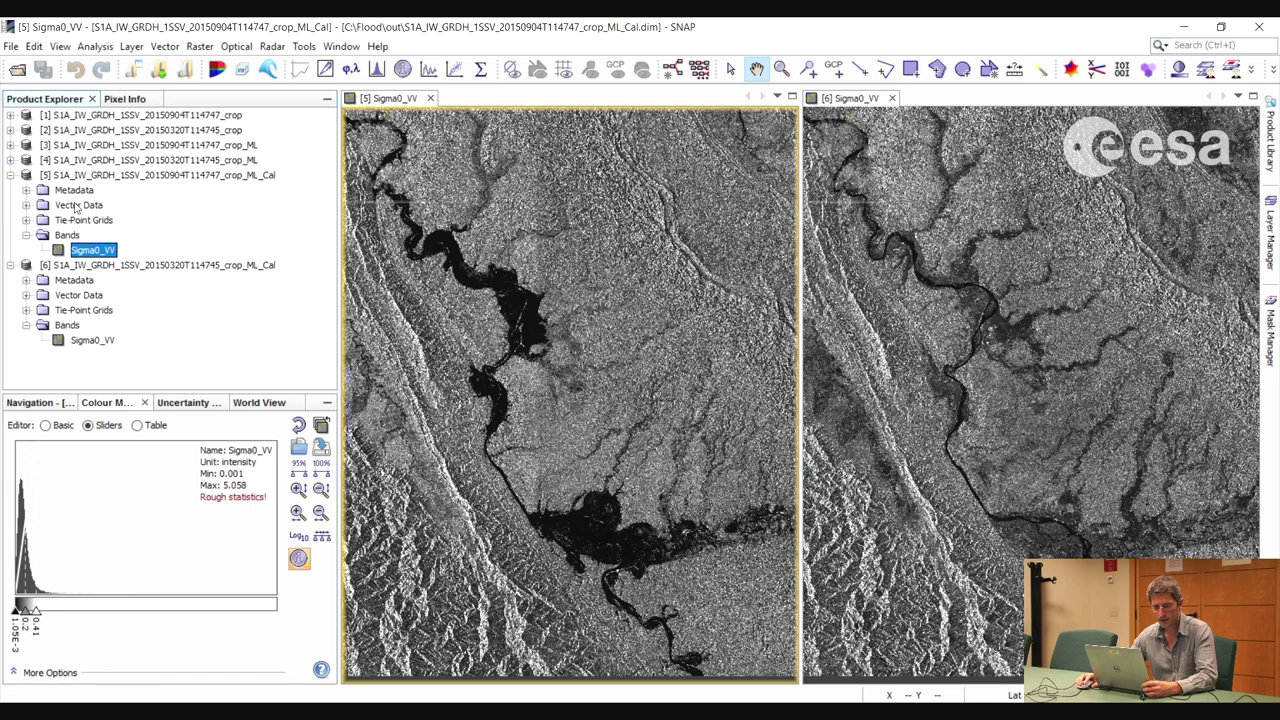
pyautogui.hotkey('shift', 'F10')
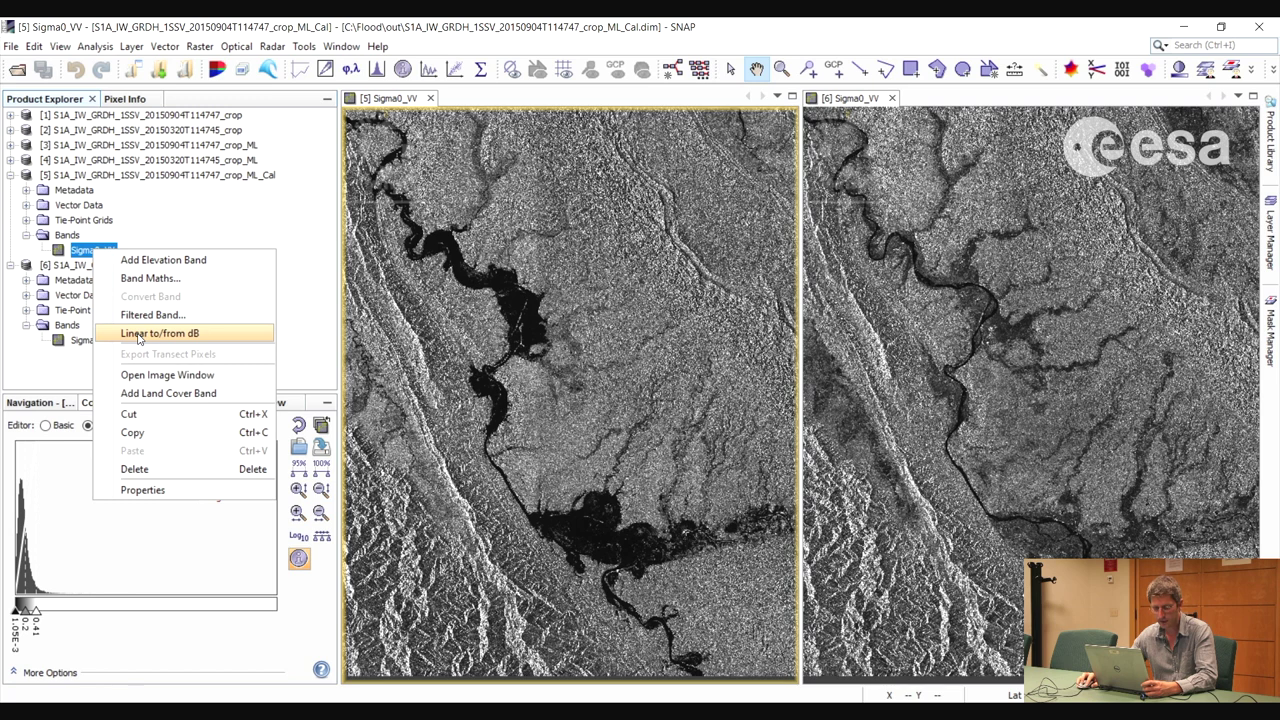
pyautogui.press('Return')
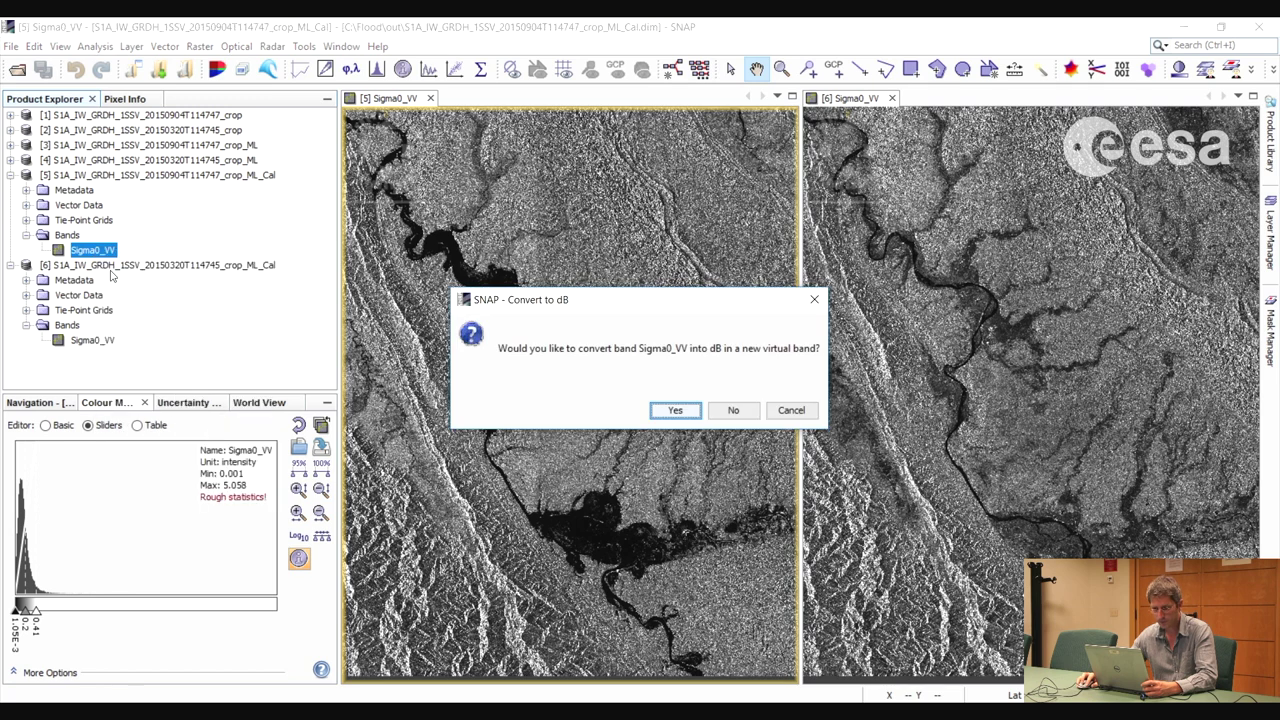
pyautogui.click(672, 411)
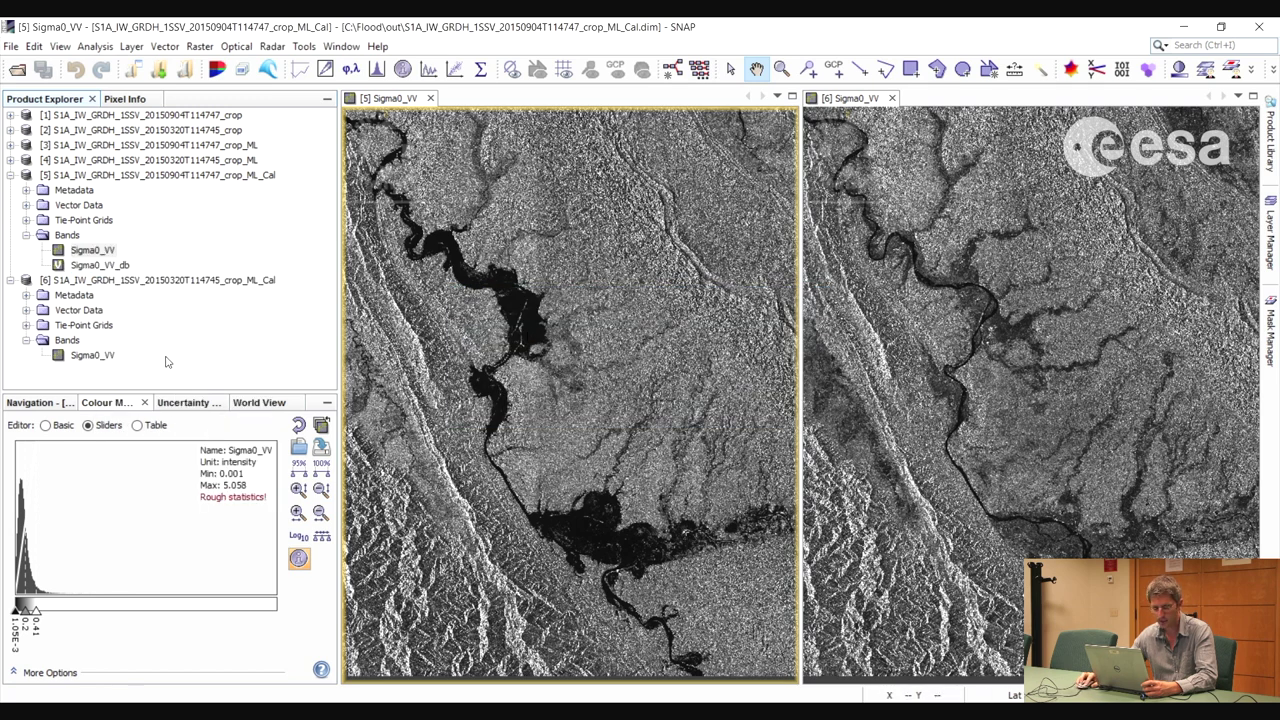
# Step: Add the same Sigma0_VV_db decibel band to product [6]
pyautogui.click(86, 357)
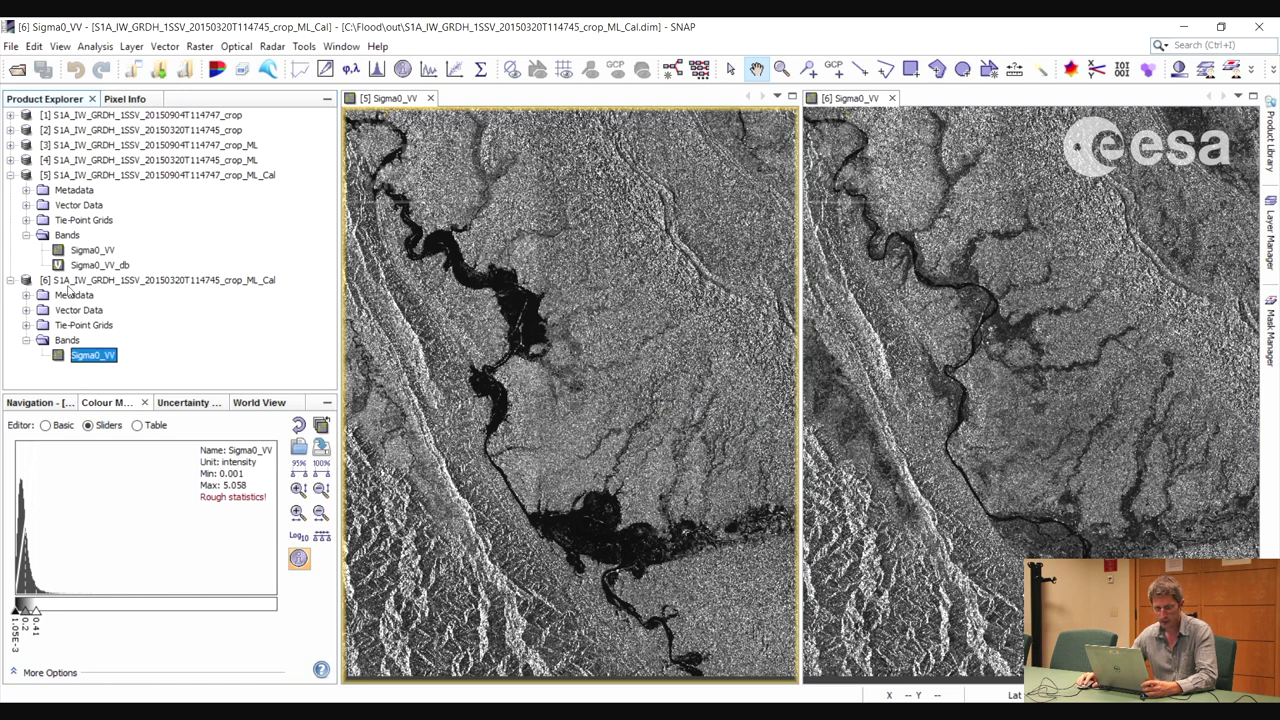
pyautogui.rightClick(86, 356)
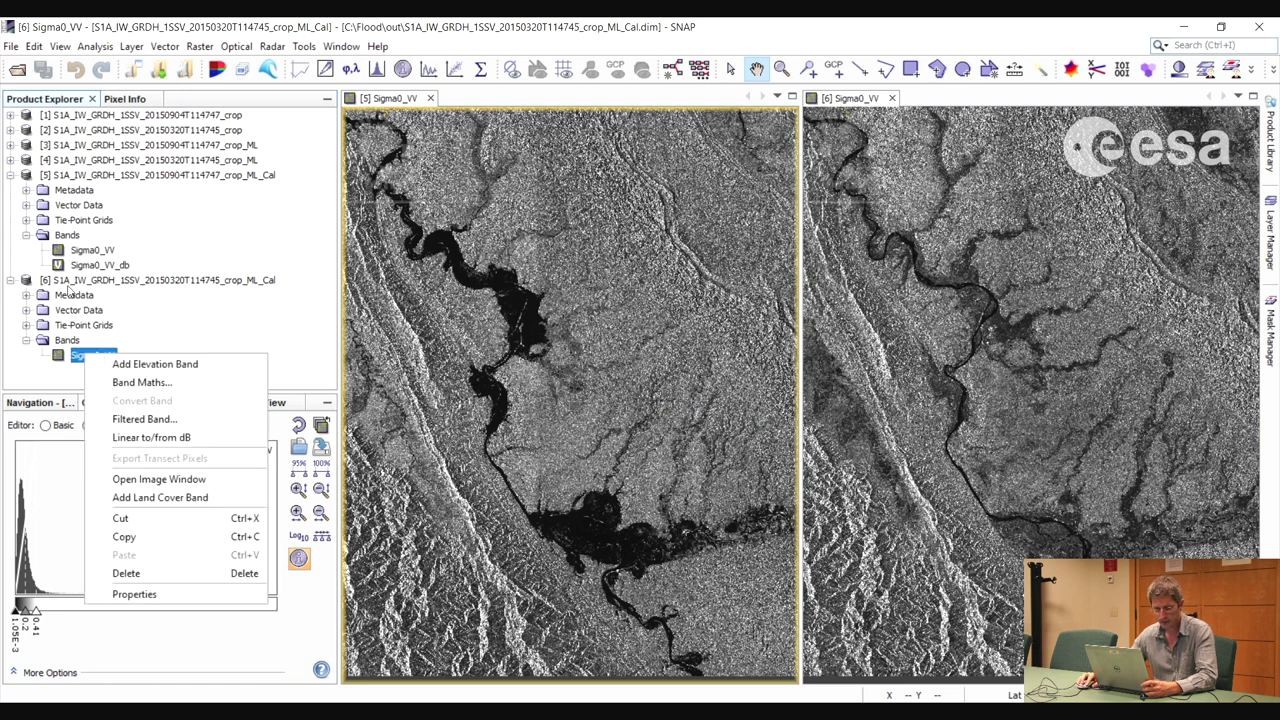
pyautogui.click(131, 440)
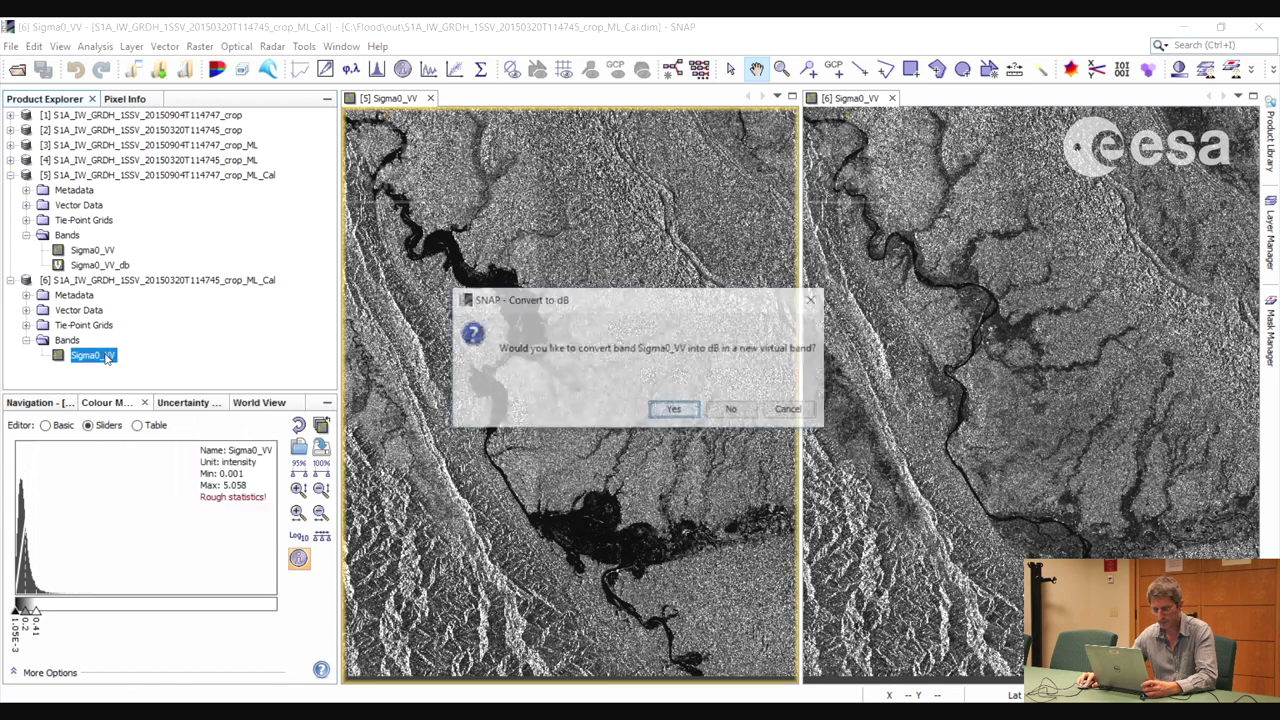
pyautogui.click(670, 412)
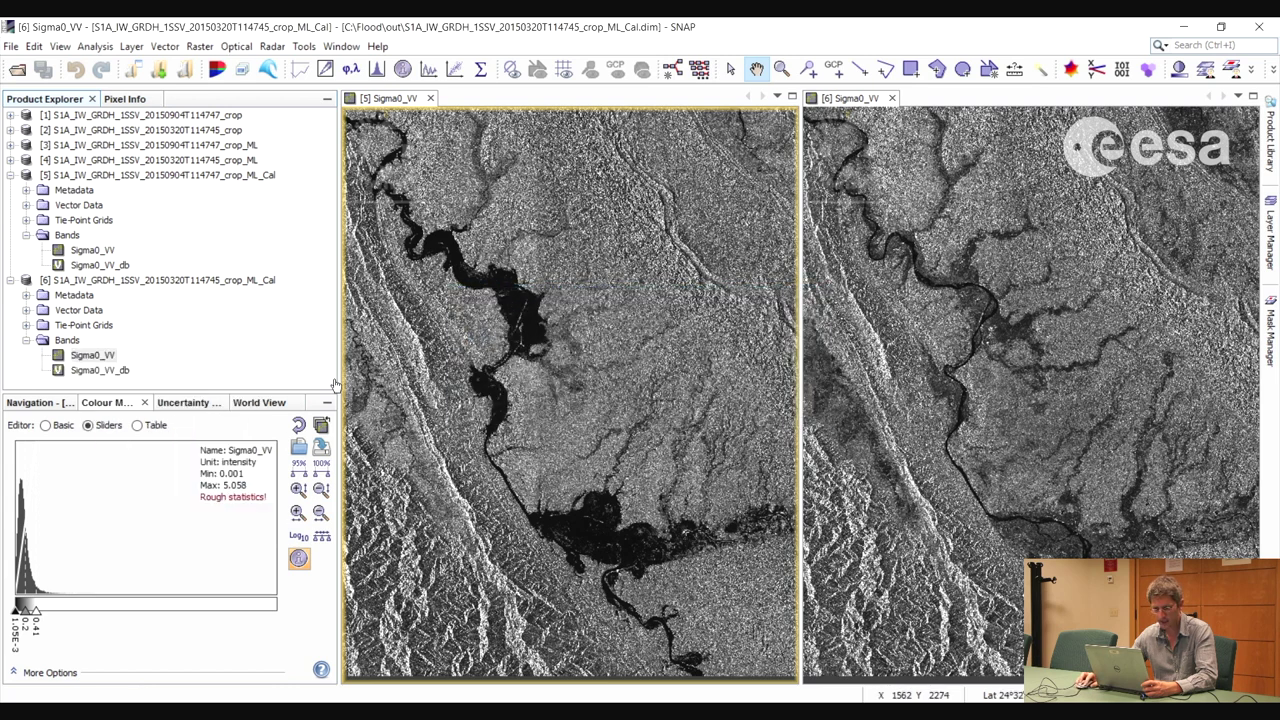
# Step: Open both Sigma0_VV_db bands and tile all four views in a 2x2 grid
pyautogui.doubleClick(100, 265)
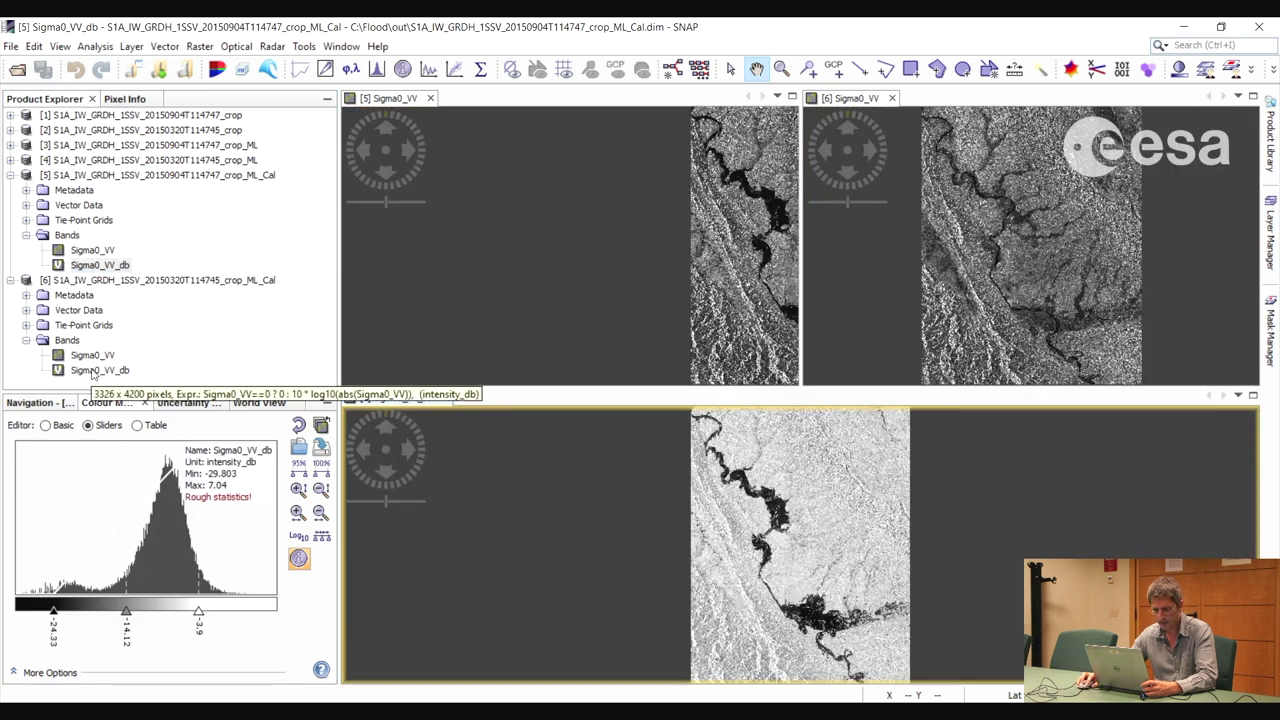
pyautogui.doubleClick(100, 370)
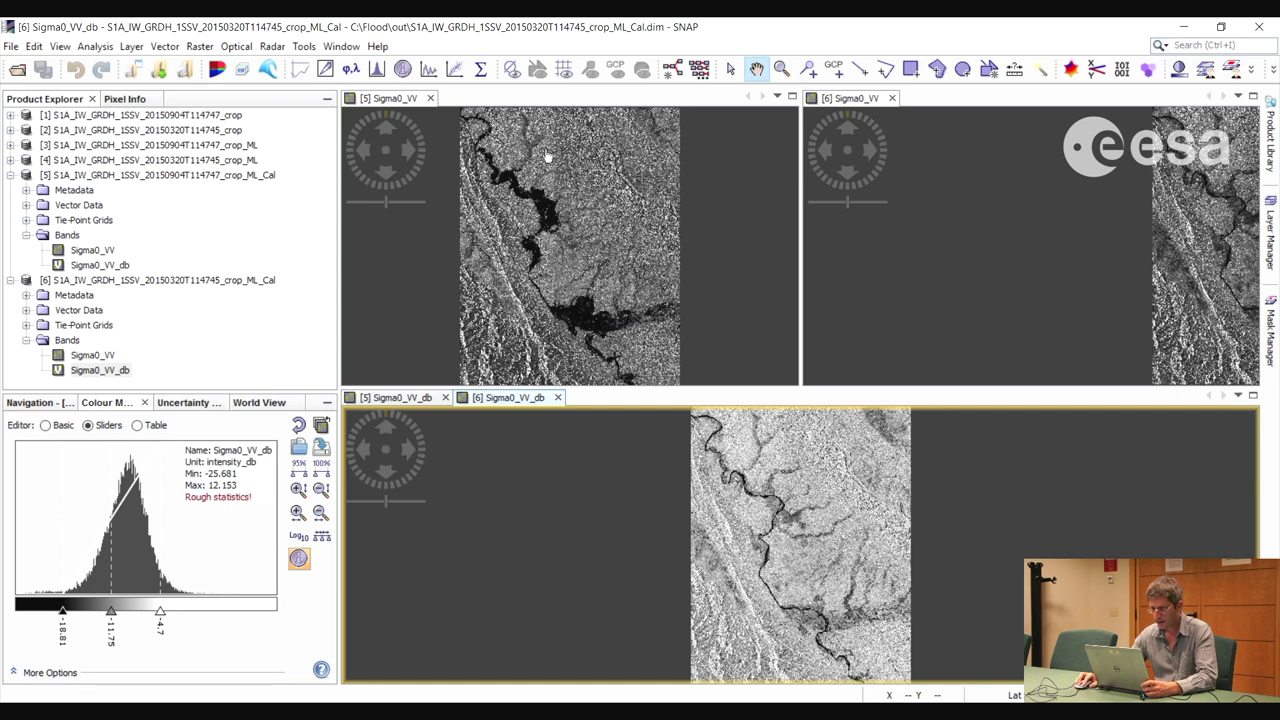
pyautogui.click(341, 46)
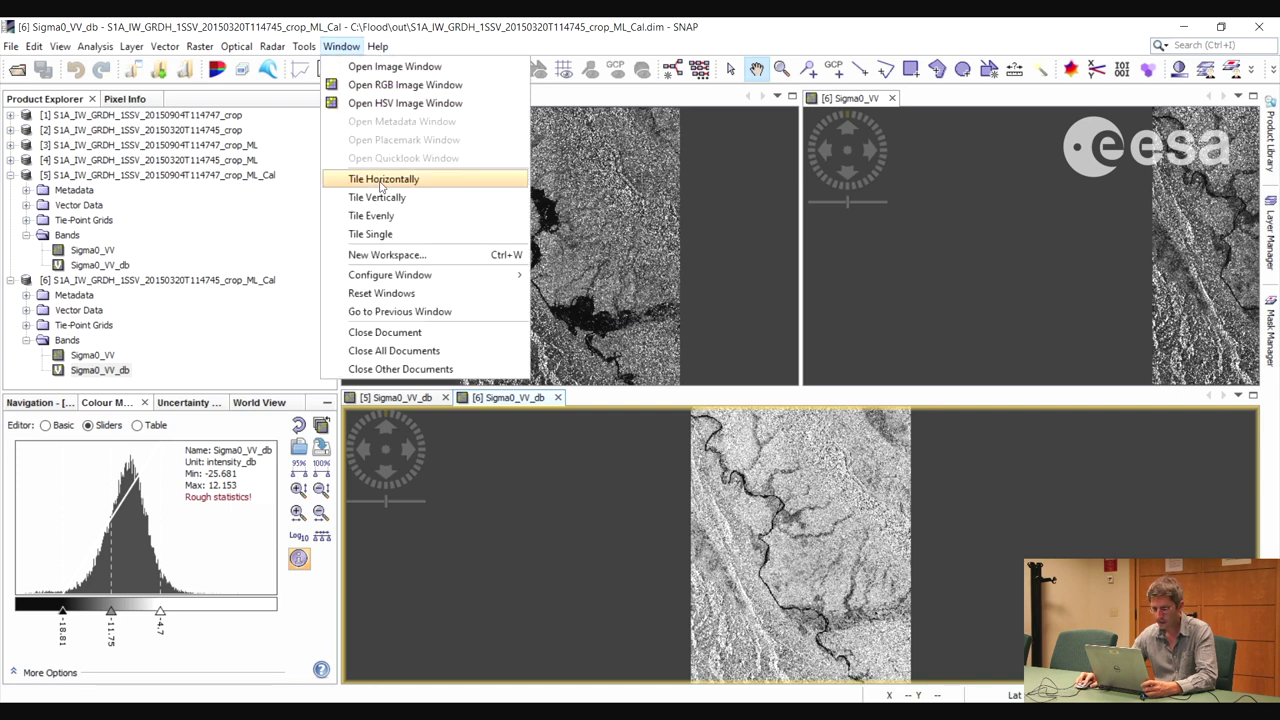
pyautogui.click(382, 217)
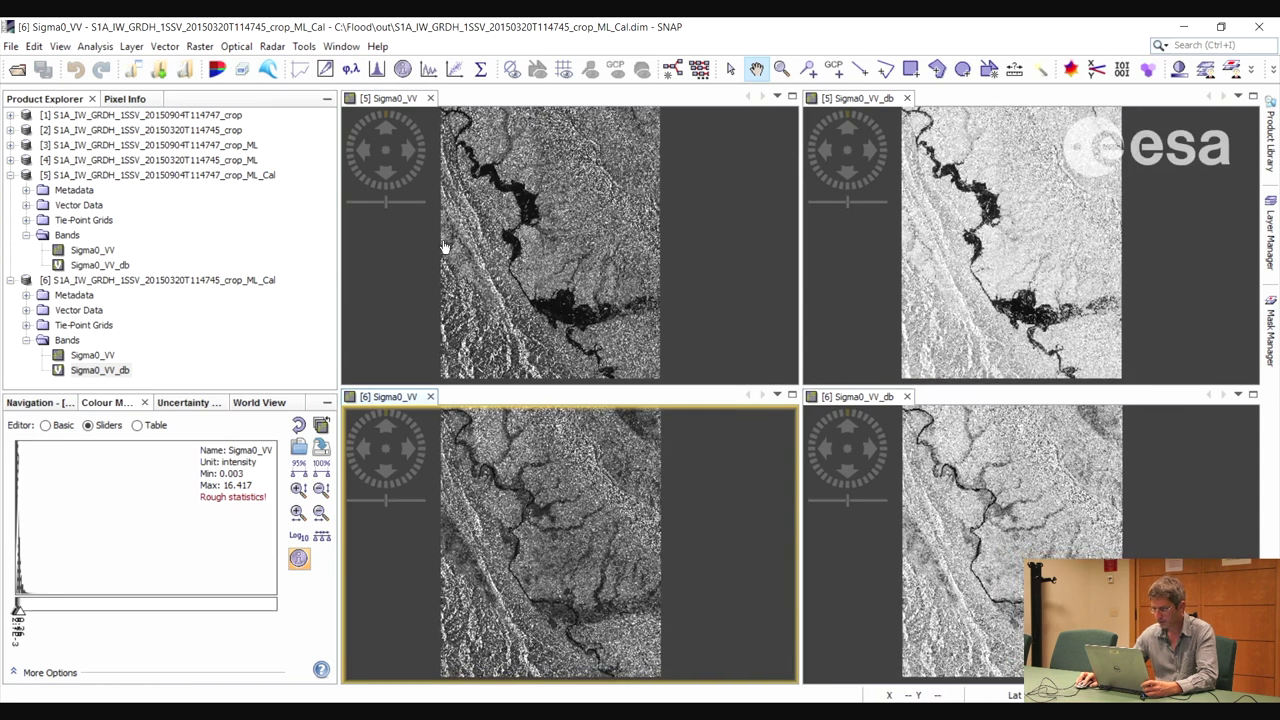
# Step: Stretch product [5]'s Sigma0_VV_db display maximum to -1.88
pyautogui.click(445, 247)
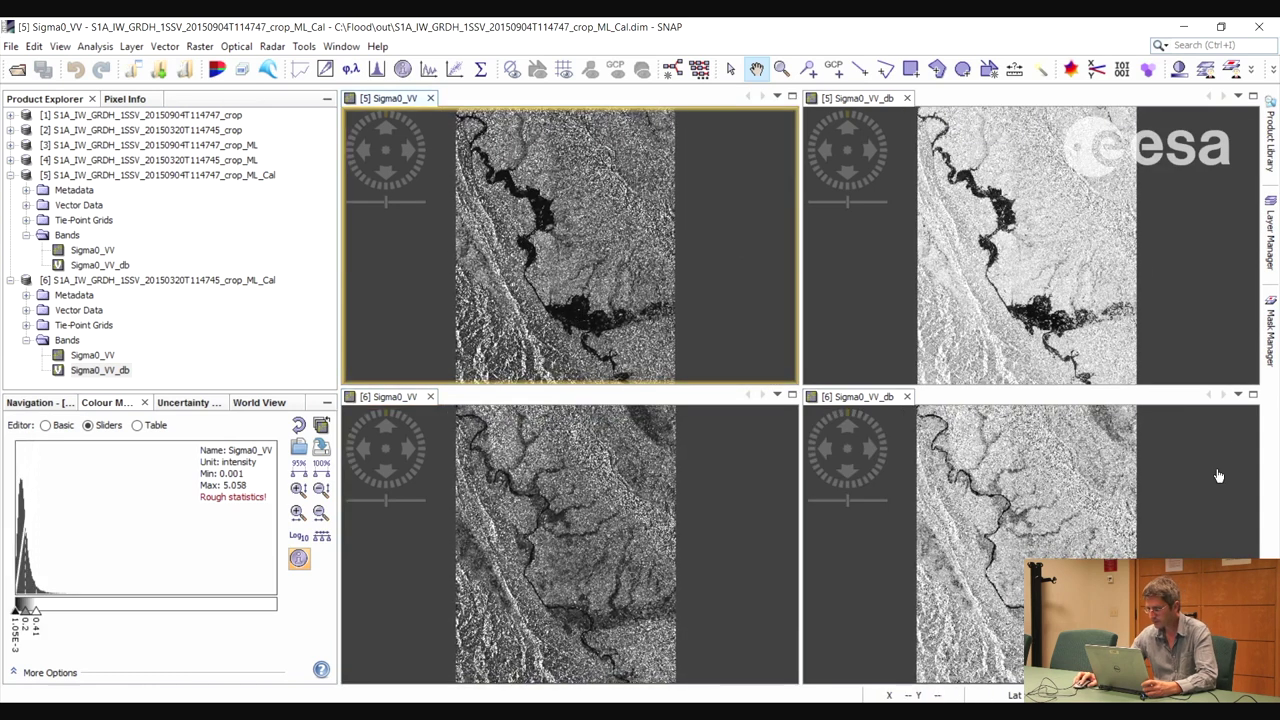
pyautogui.click(1036, 234)
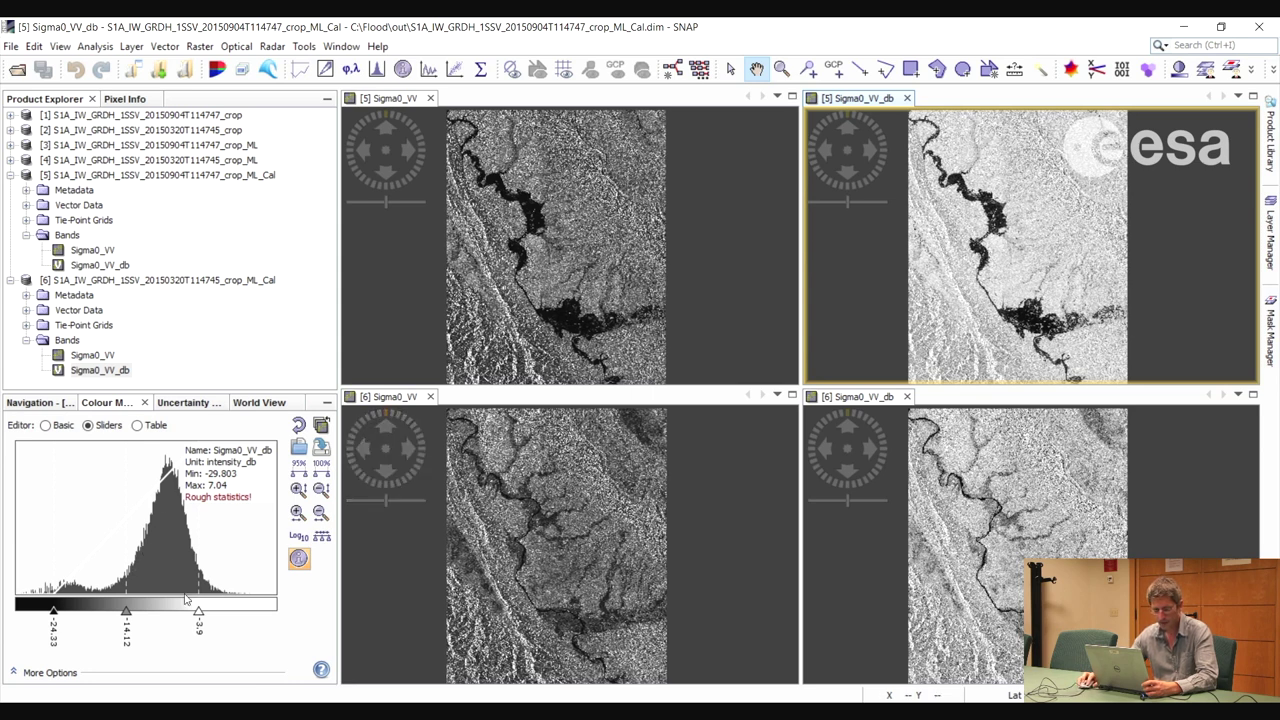
pyautogui.moveTo(199, 611); pyautogui.dragTo(213, 612)
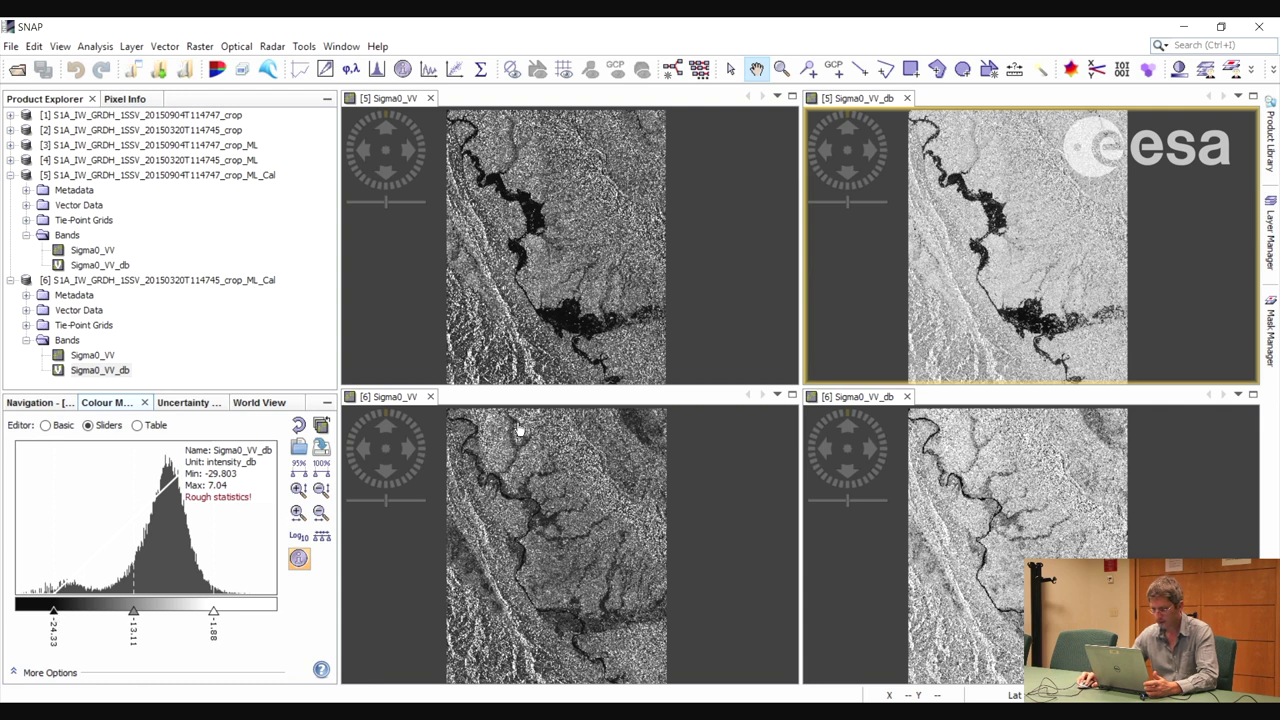
# Step: Close the four Sigma0_VV and Sigma0_VV_db image views and select calibrated product [5]
pyautogui.click(430, 98)
pyautogui.click(430, 98)
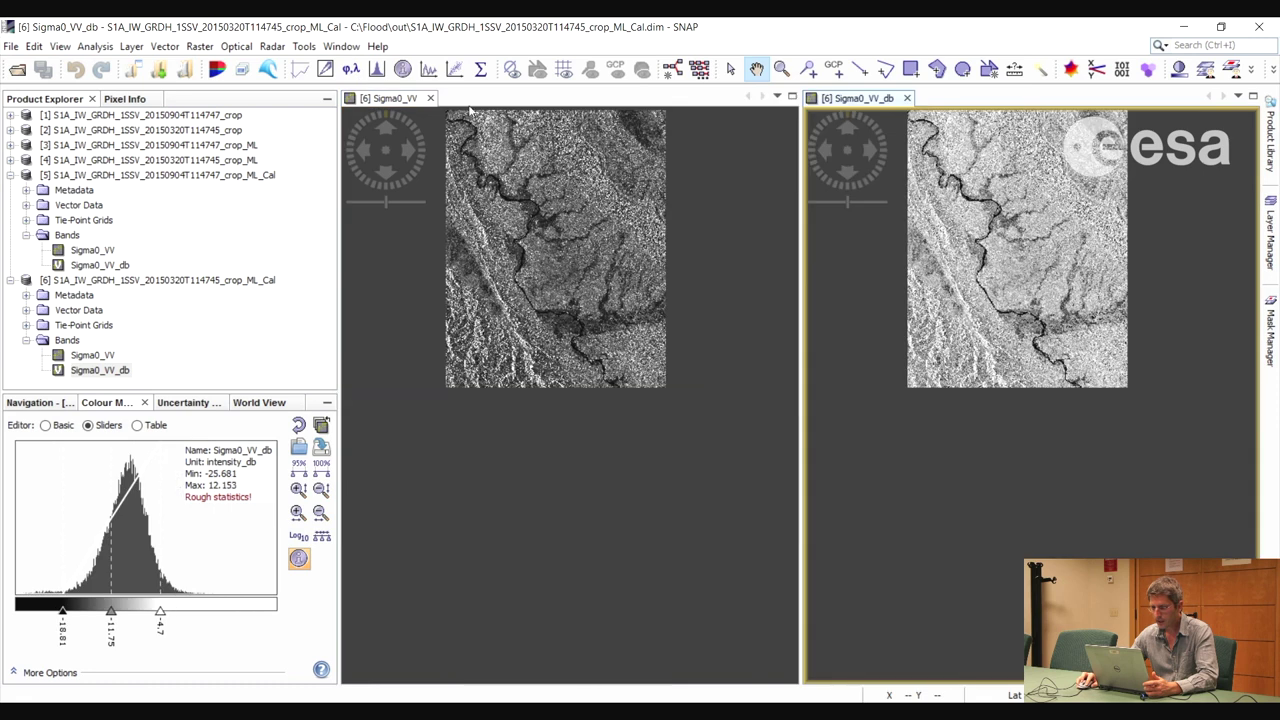
pyautogui.click(430, 98)
pyautogui.click(446, 98)
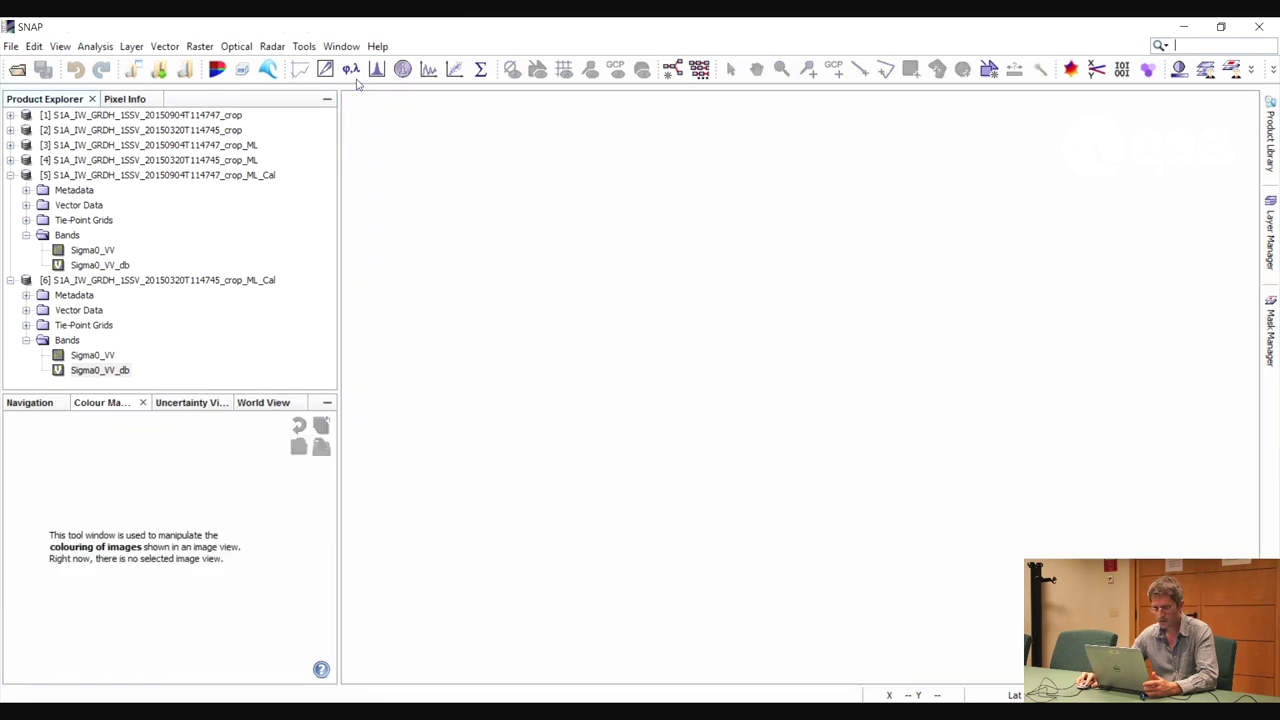
pyautogui.click(168, 176)
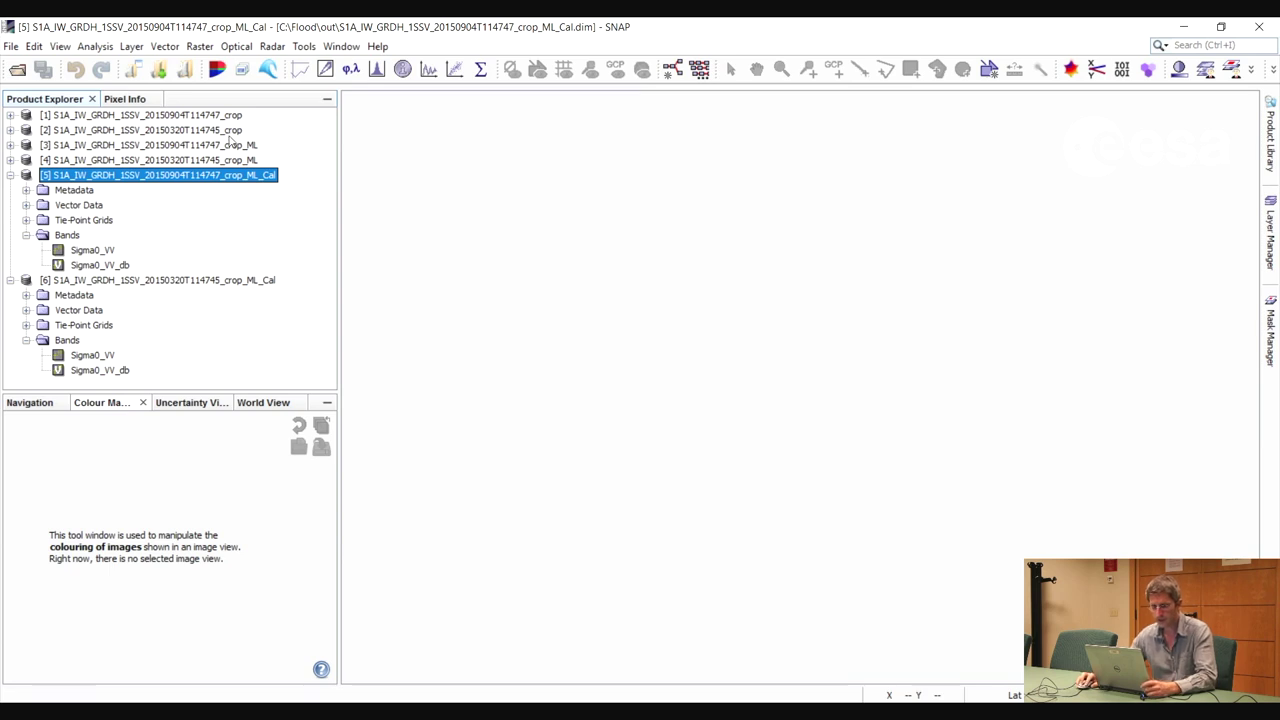
pyautogui.click(271, 47)
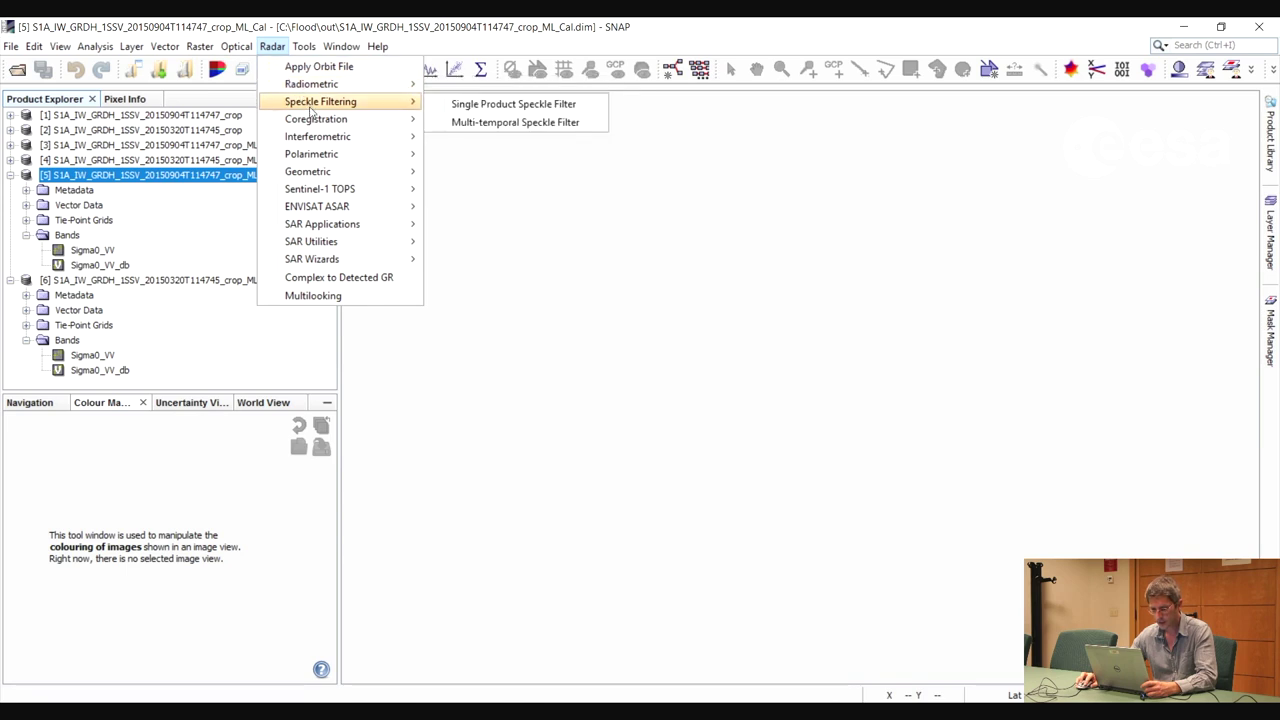
# Step: Set up Range-Doppler Terrain Correction for [5] with SRTM 3Sec DEM and _Cal_TC target name
pyautogui.moveTo(325, 171)
pyautogui.moveTo(481, 178)
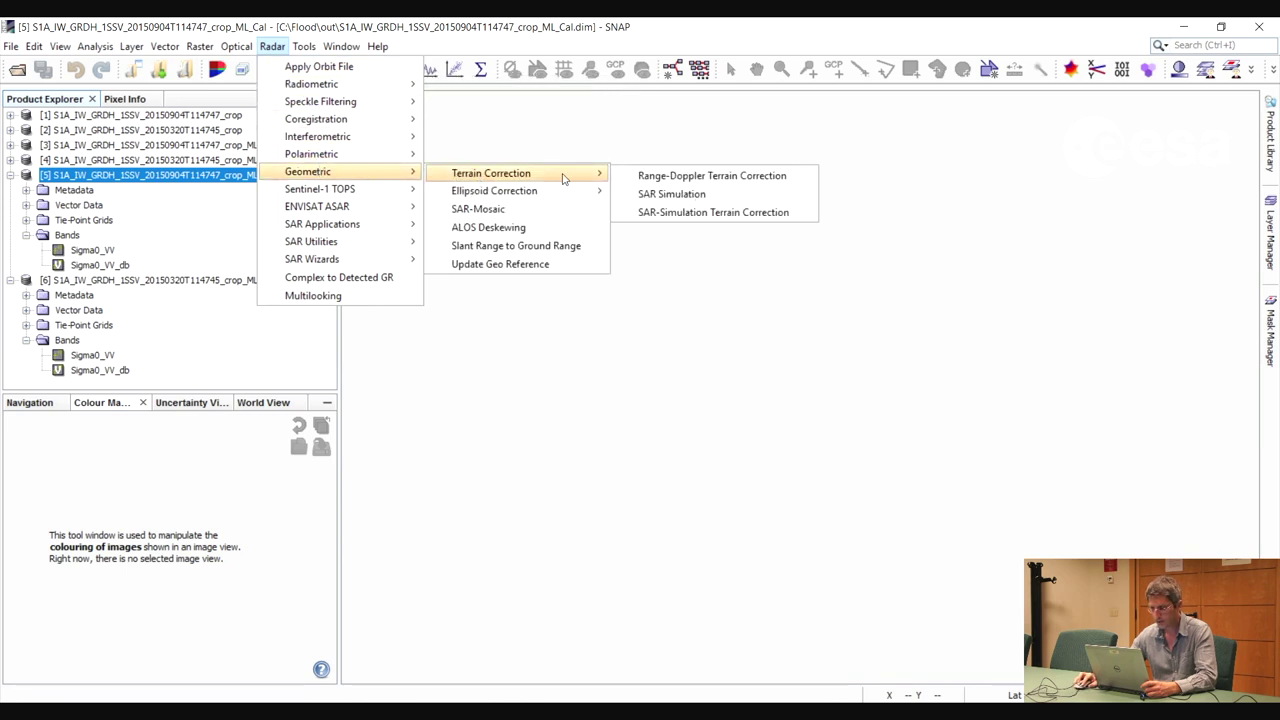
pyautogui.click(700, 175)
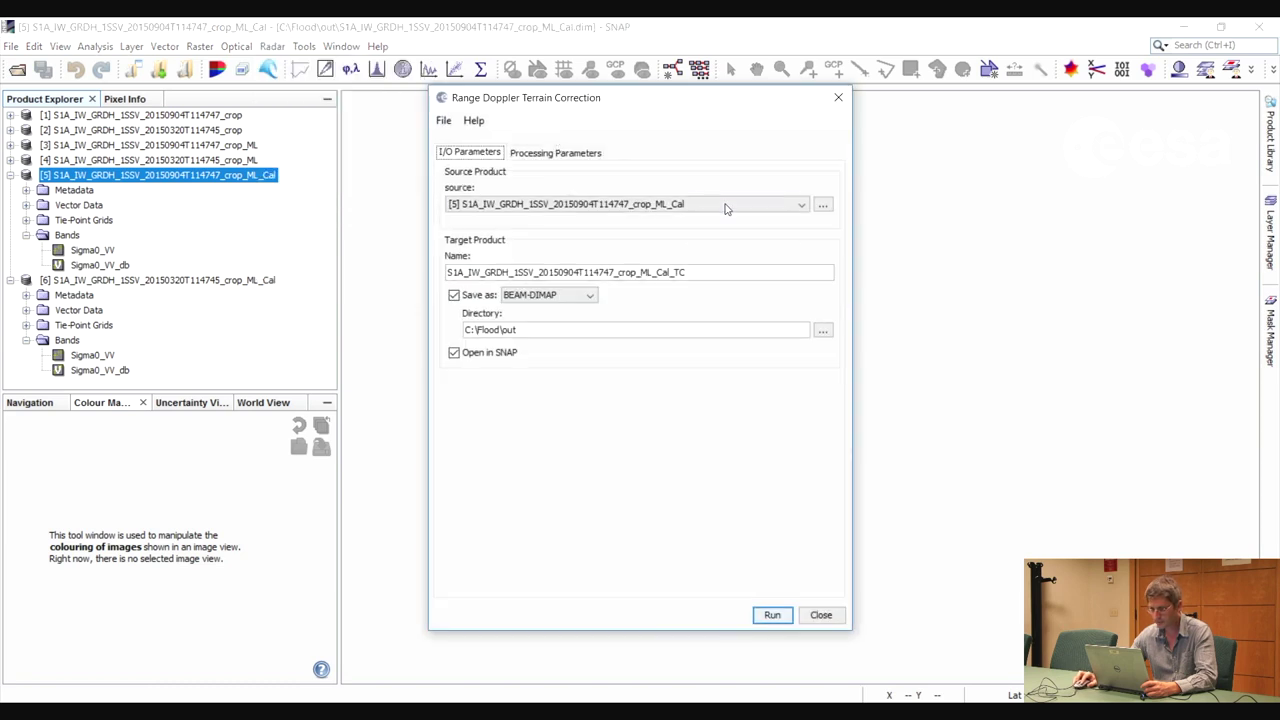
pyautogui.click(566, 153)
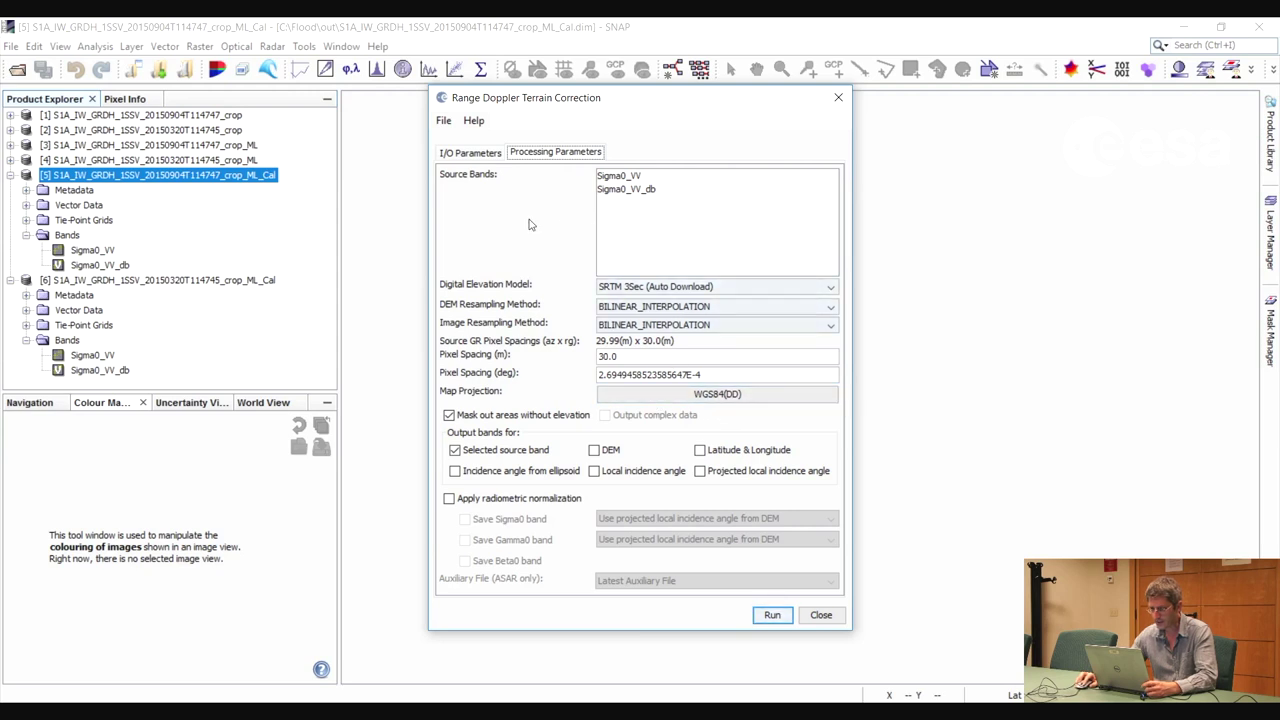
pyautogui.click(466, 155)
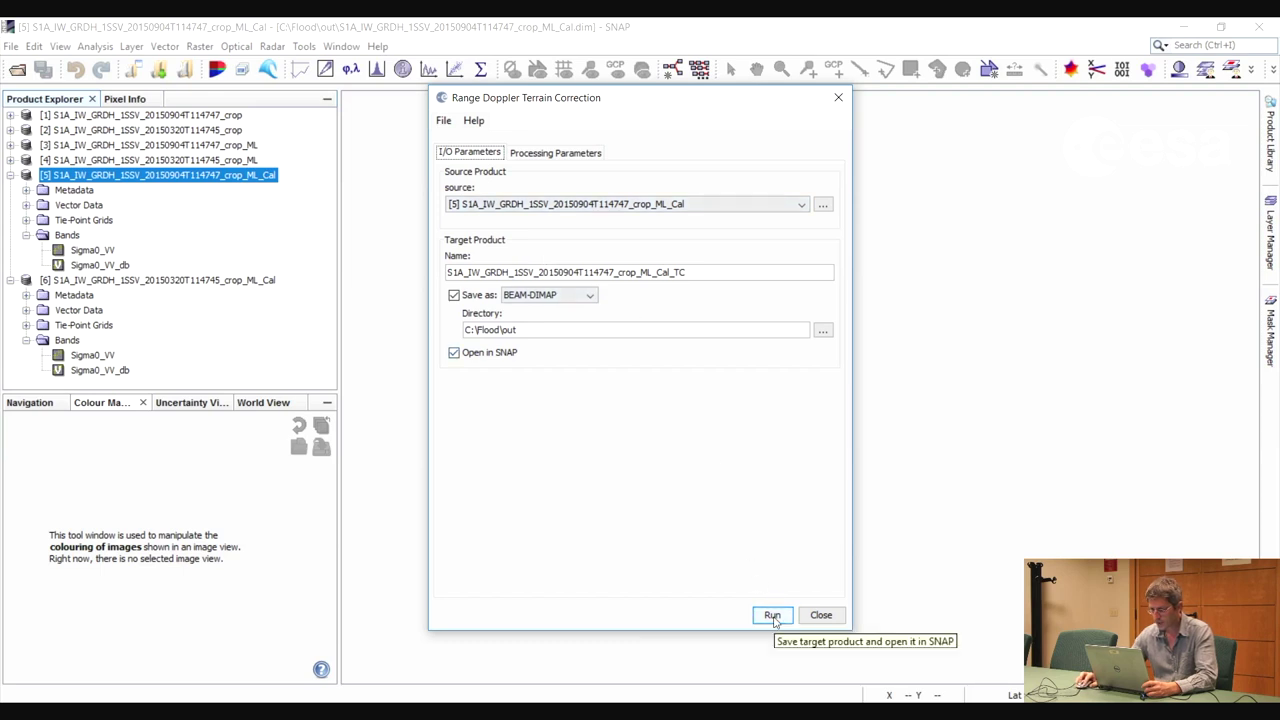
pyautogui.moveTo(673, 272); pyautogui.dragTo(688, 272)
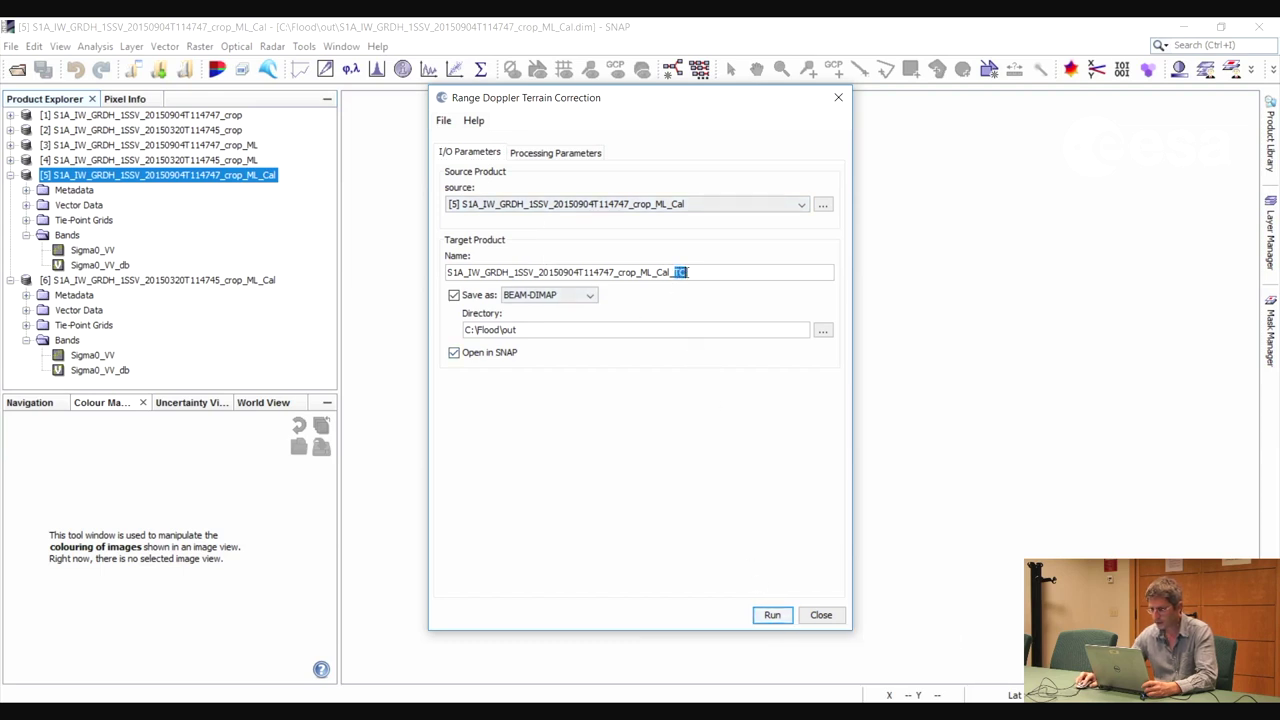